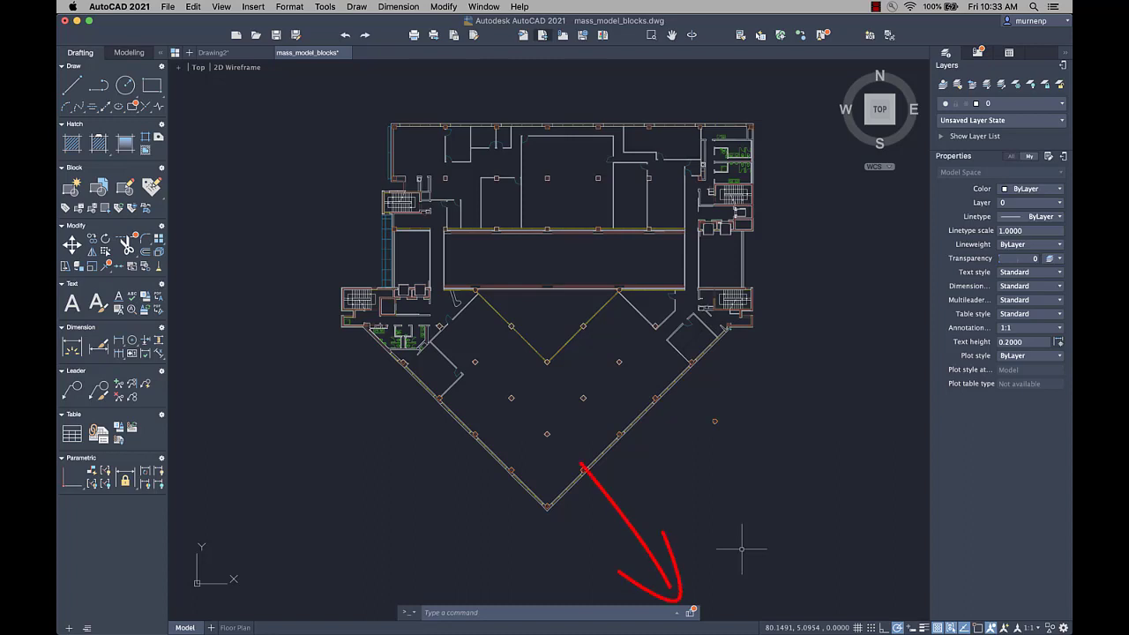
- Move the floating command line up above the floor plan
left_click(690, 612)
left_click_drag(690, 576, 696, 402)
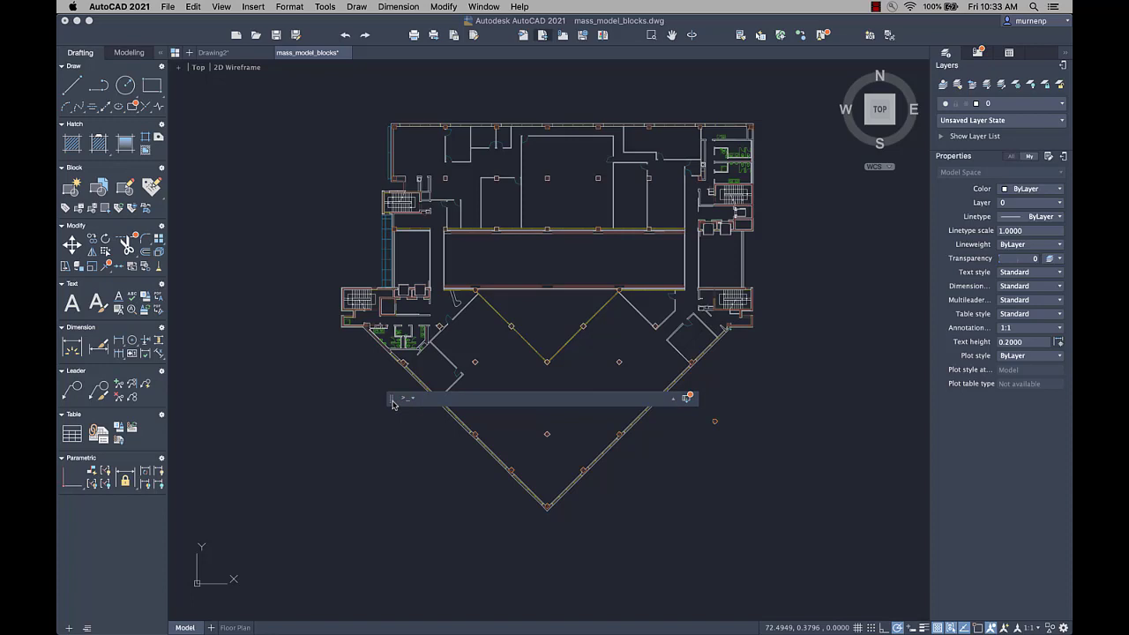
left_click_drag(392, 398, 410, 75)
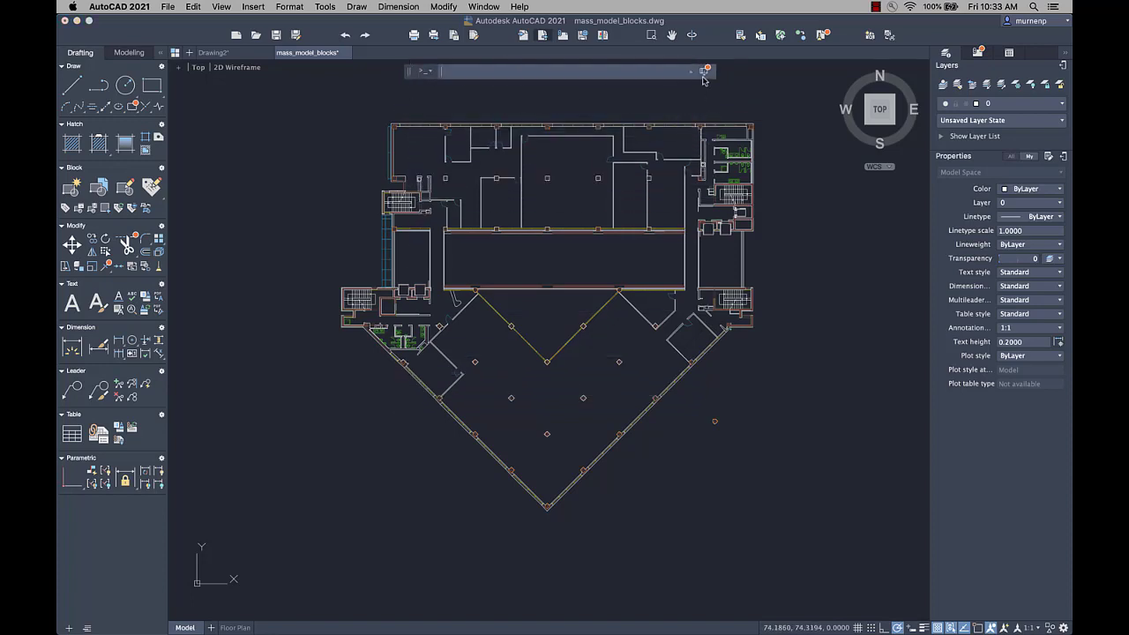
- In Purge's Non-Purgeable Items, inspect the Doors layer's reasons and its 17 Door 1 block uses
left_click(822, 35)
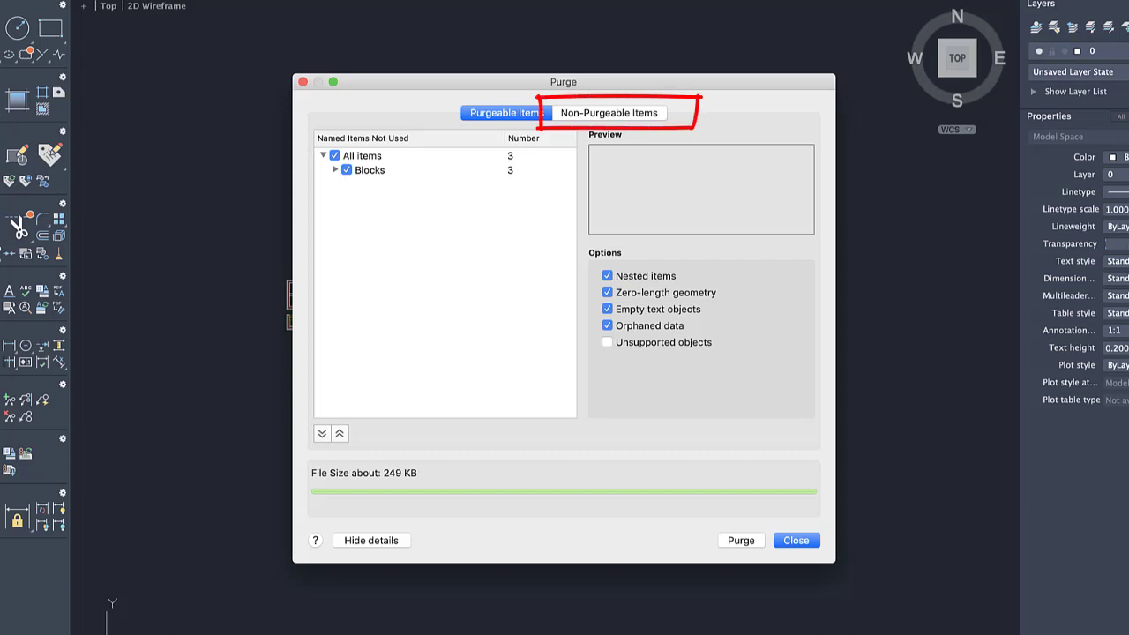
left_click(643, 115)
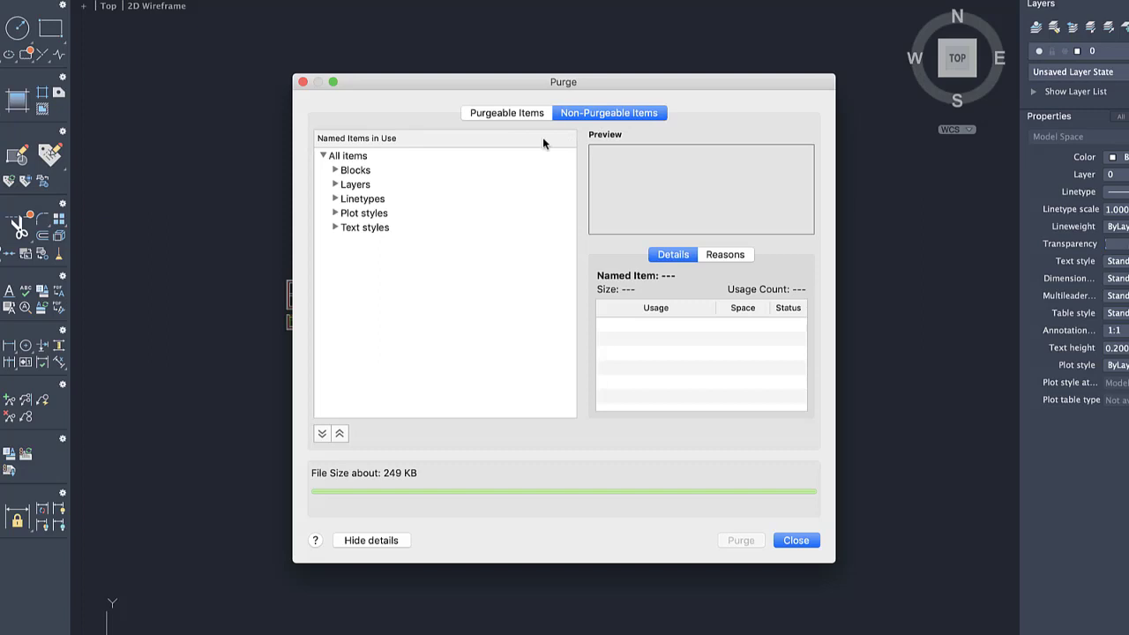
left_click(335, 184)
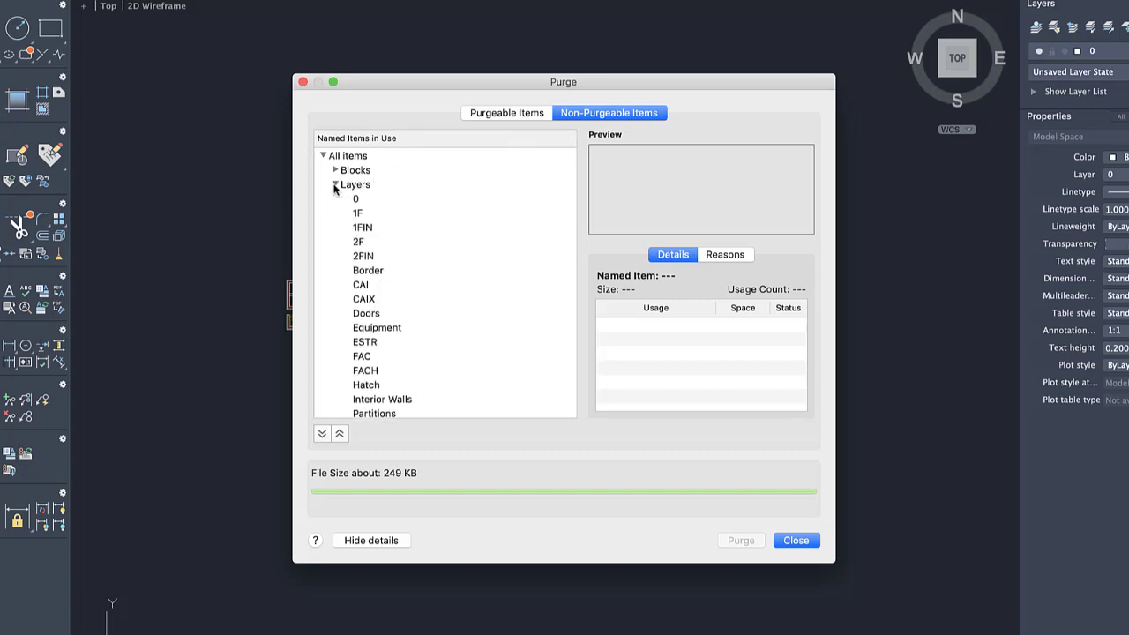
left_click(365, 320)
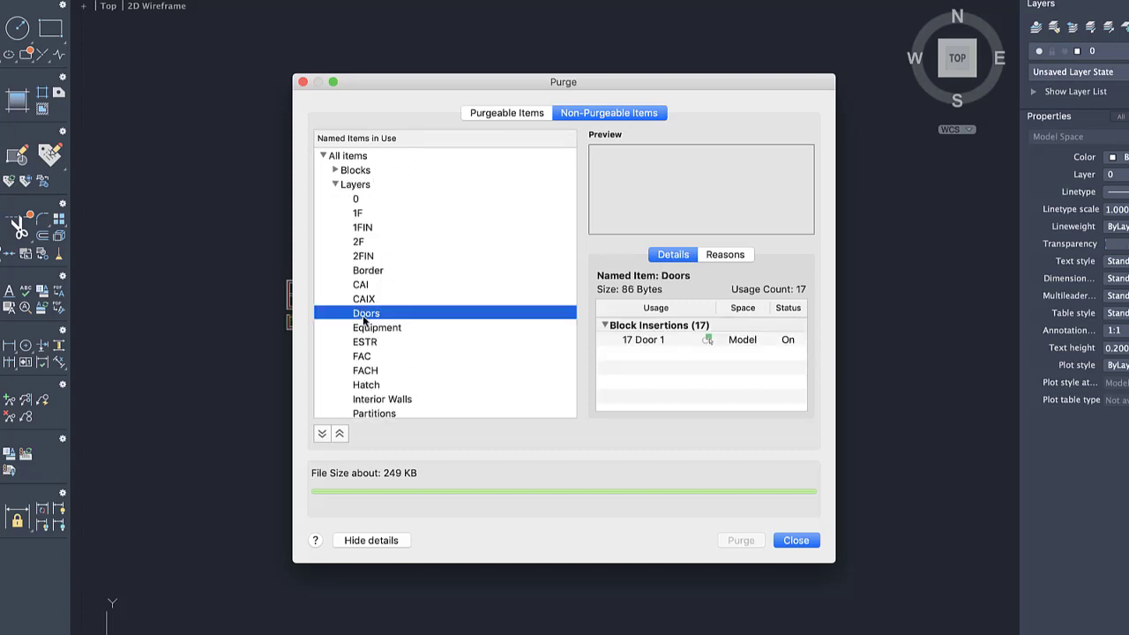
left_click(728, 255)
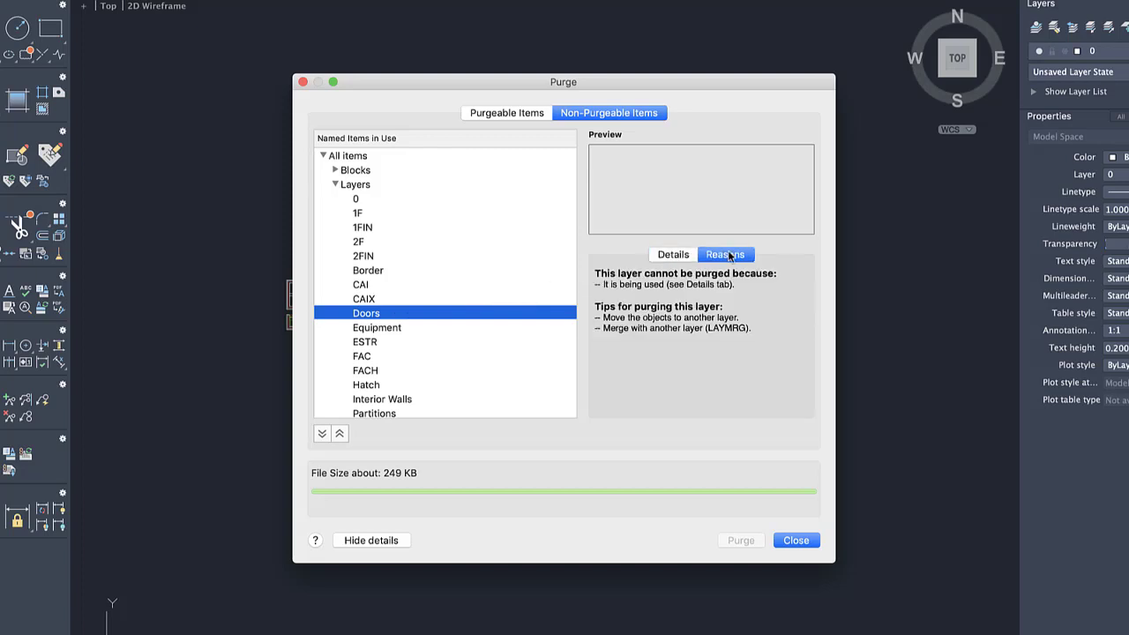
left_click(674, 256)
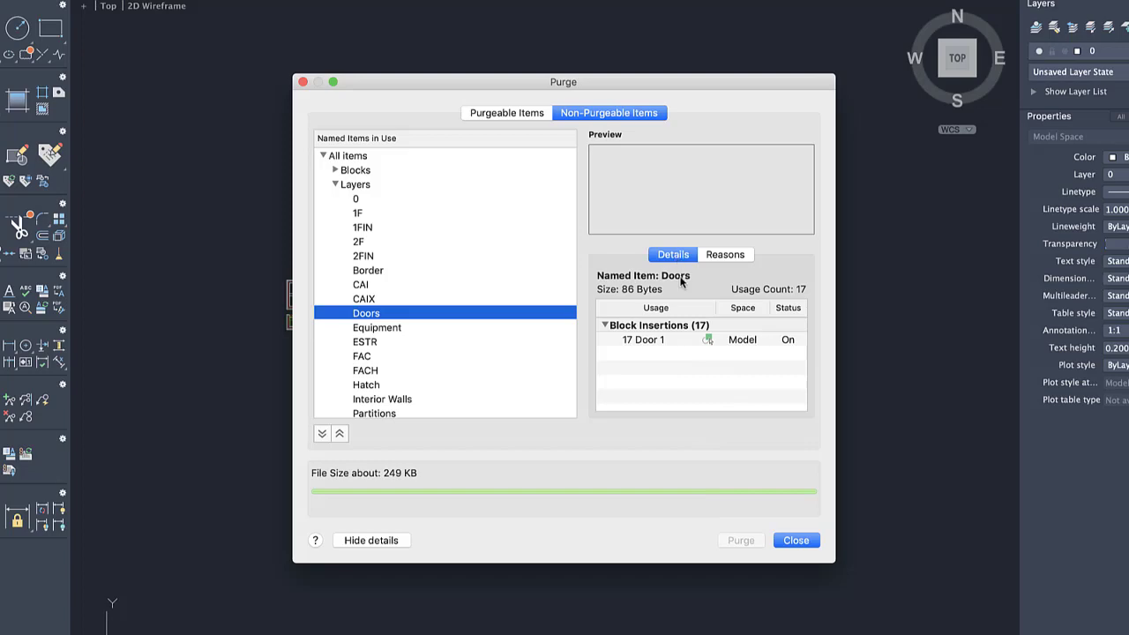
- Select all 17 Door 1 blocks and put them on the Interior Walls layer
left_click(707, 341)
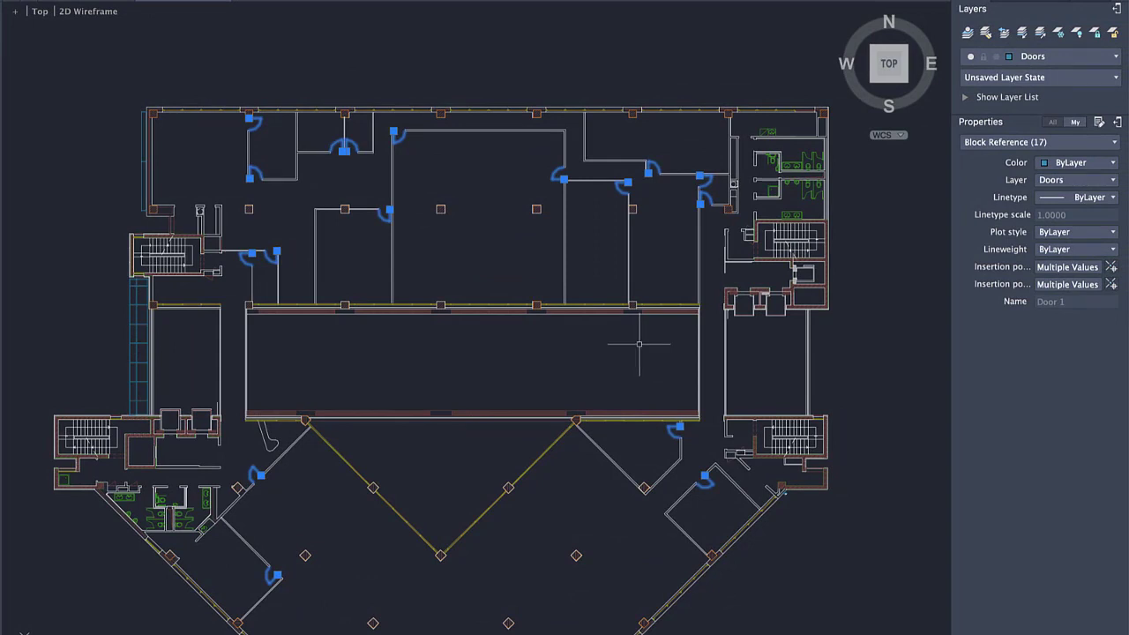
left_click(1109, 181)
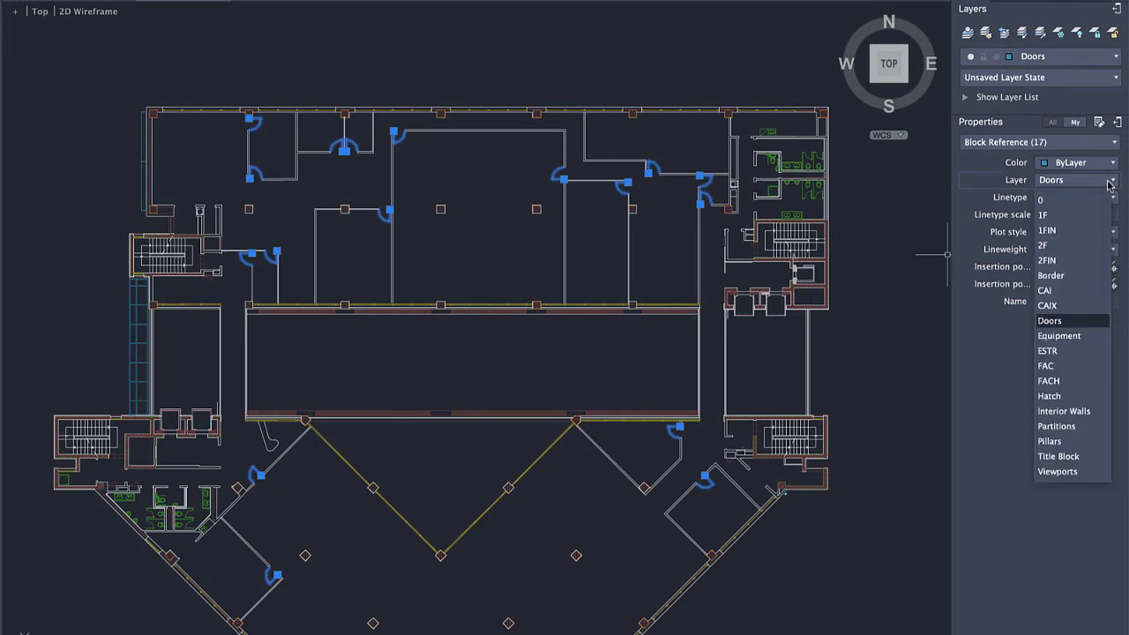
left_click(1075, 412)
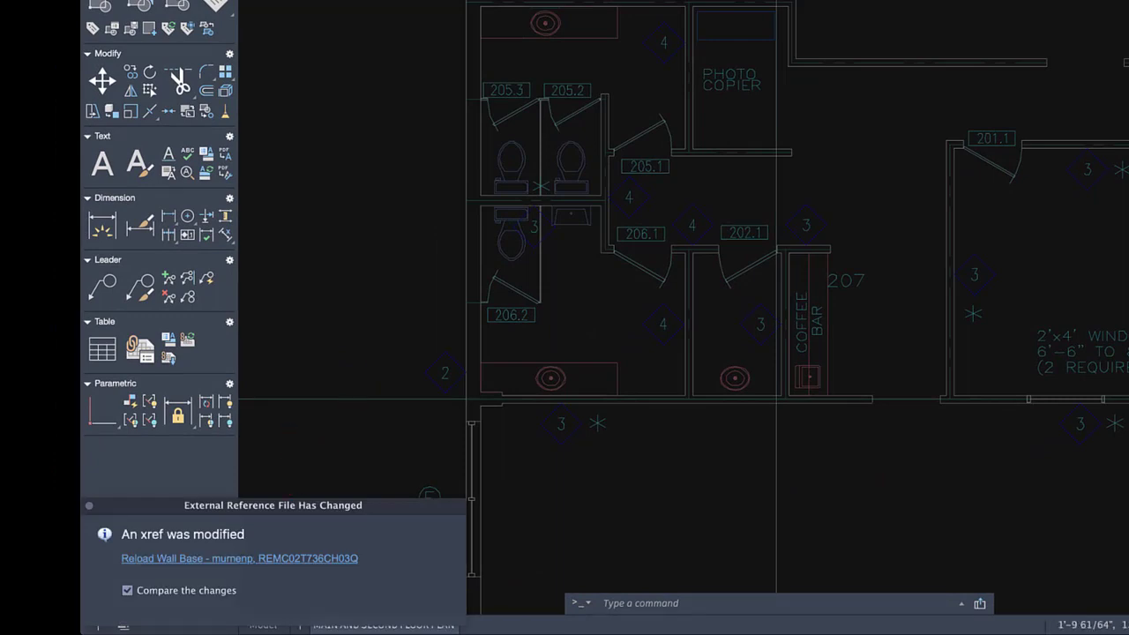
- Reload Wall Base with Compare the changes on, then accept the Xref Compare results
left_click(283, 561)
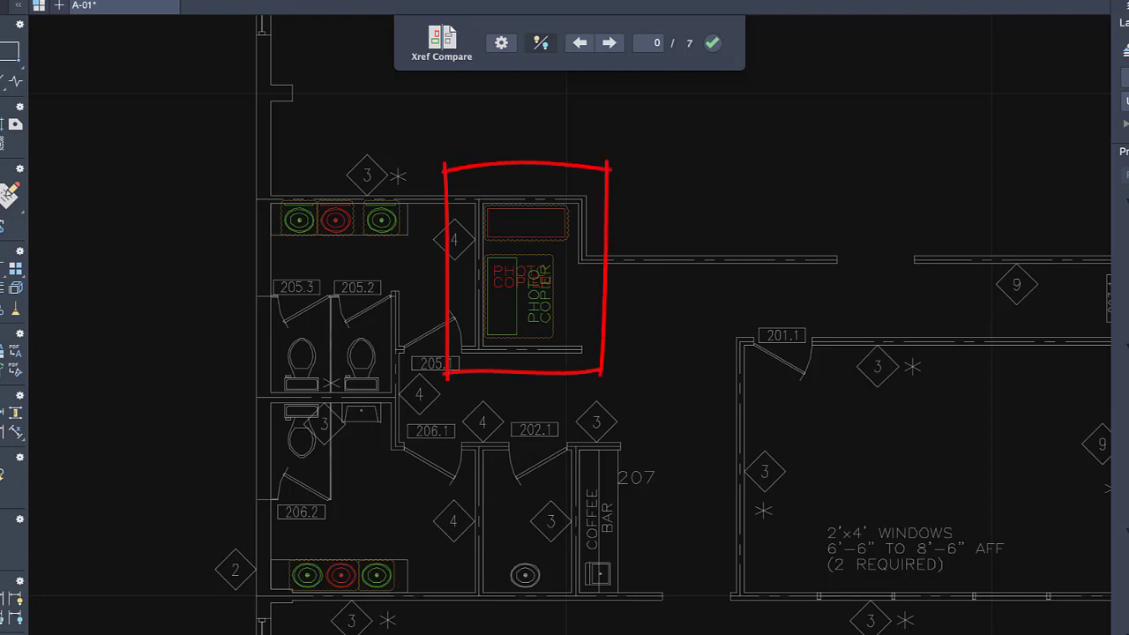
left_click(714, 44)
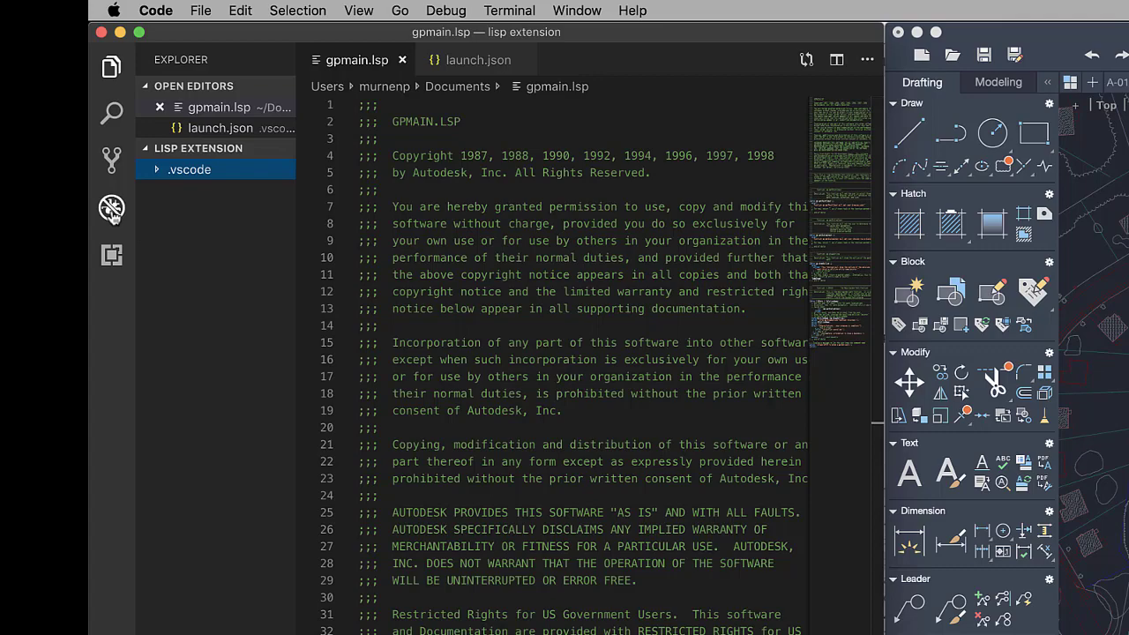
- Attach the Autolisp Debug: Attach configuration to the running AutoCAD process
left_click(111, 209)
scroll(429, 353, "down", 3)
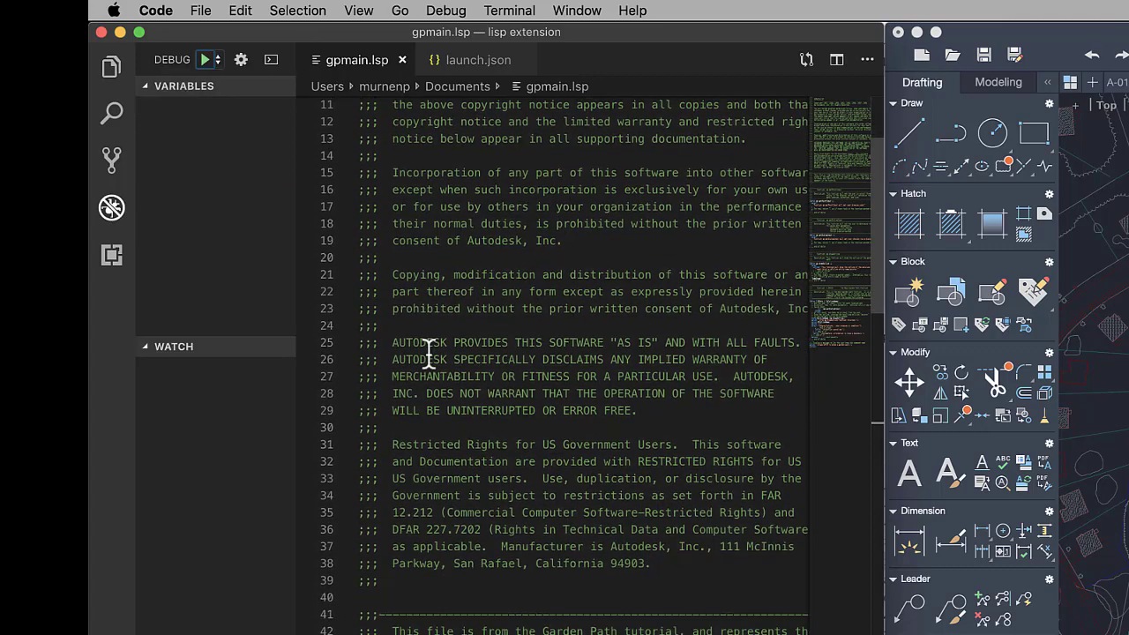
scroll(429, 353, "down", 20)
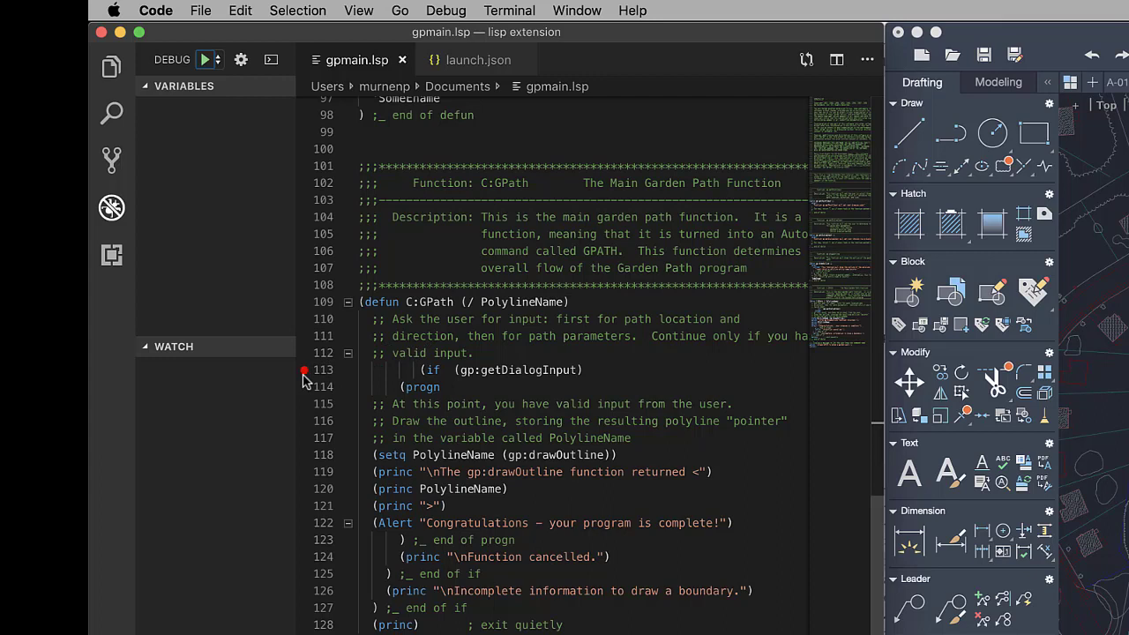
left_click(219, 65)
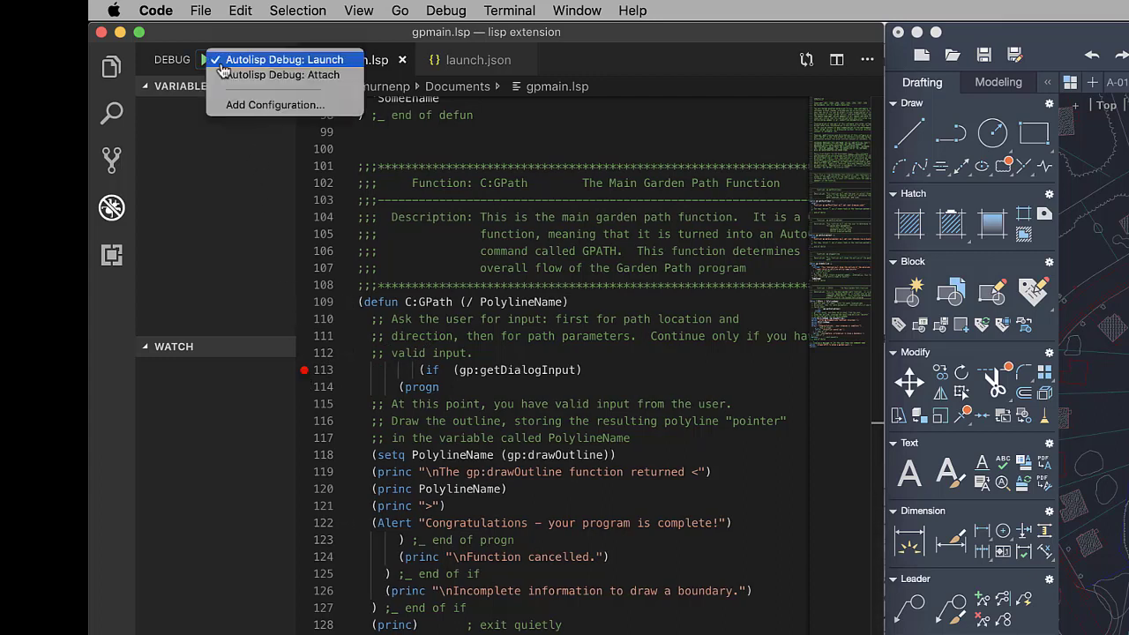
left_click(231, 75)
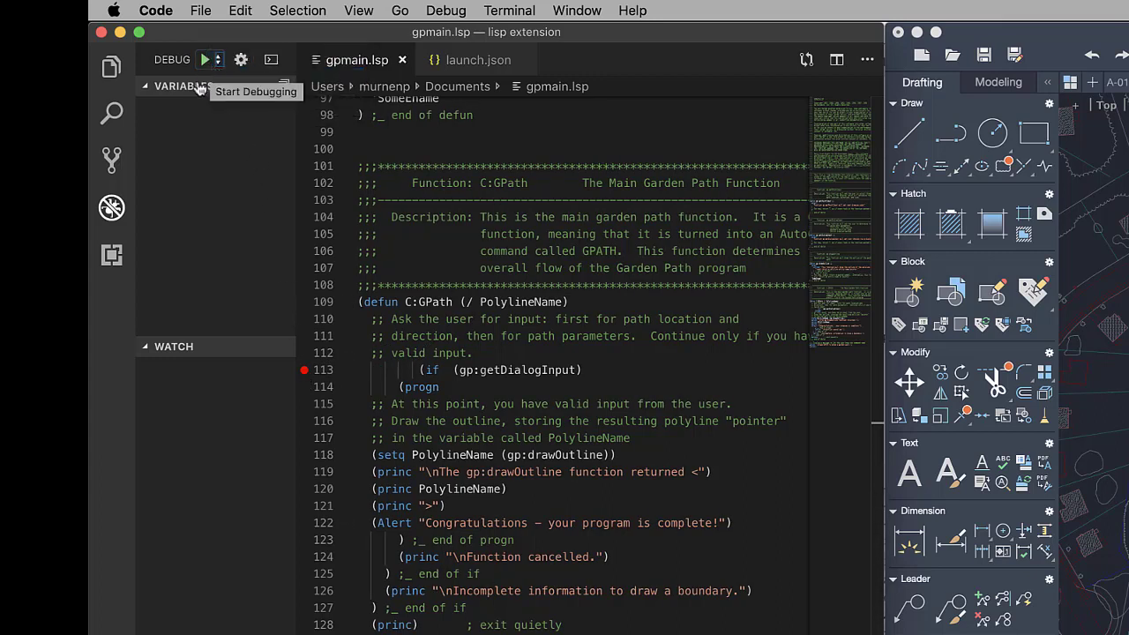
left_click(205, 60)
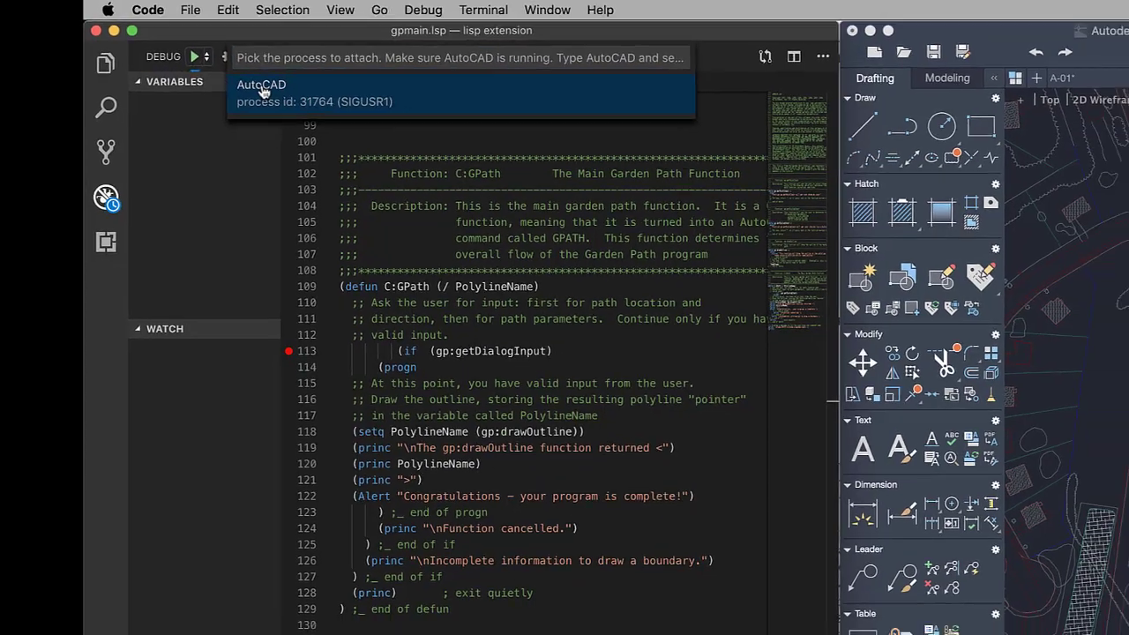
left_click(275, 92)
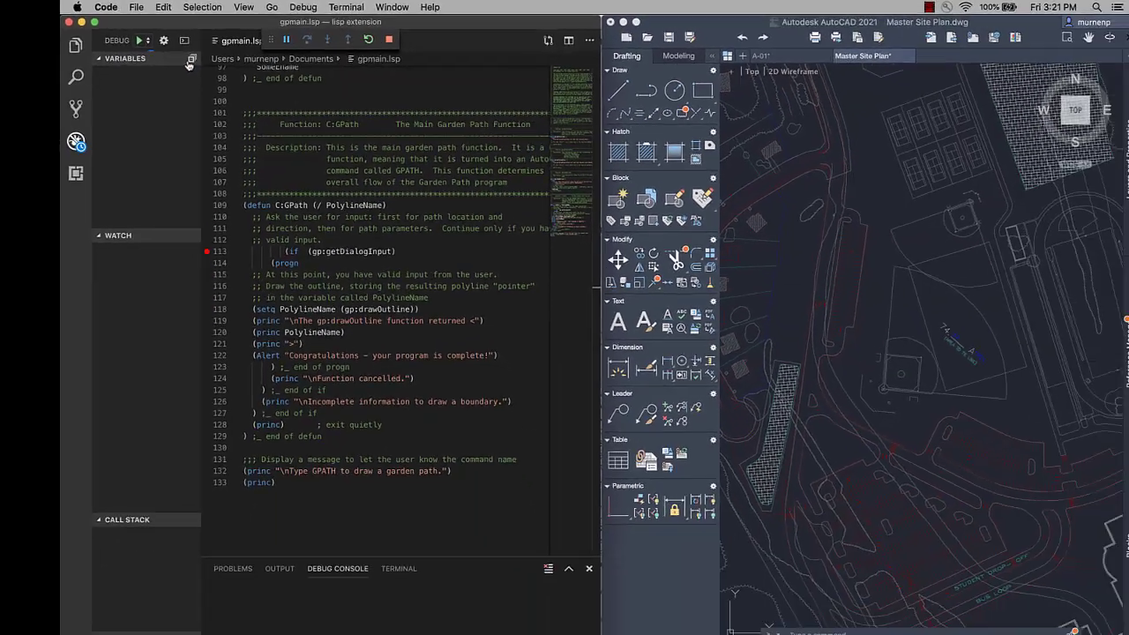
- Run GPATH in AutoCAD to hit the line 113 breakpoint, then step into it
left_click(834, 633)
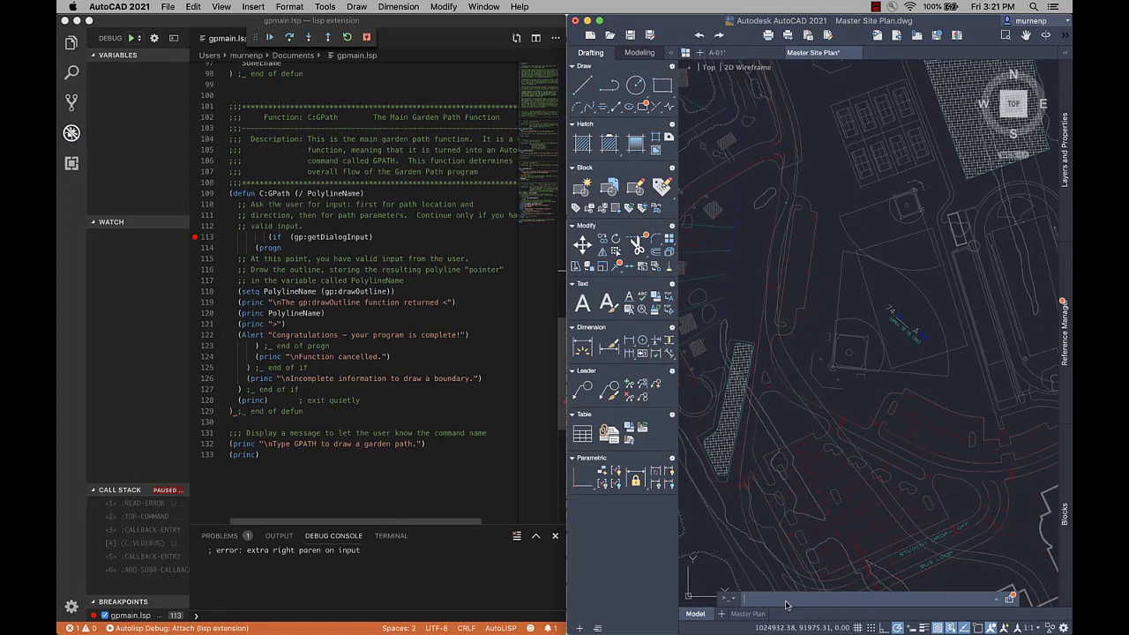
type("GPATH")
key("Return")
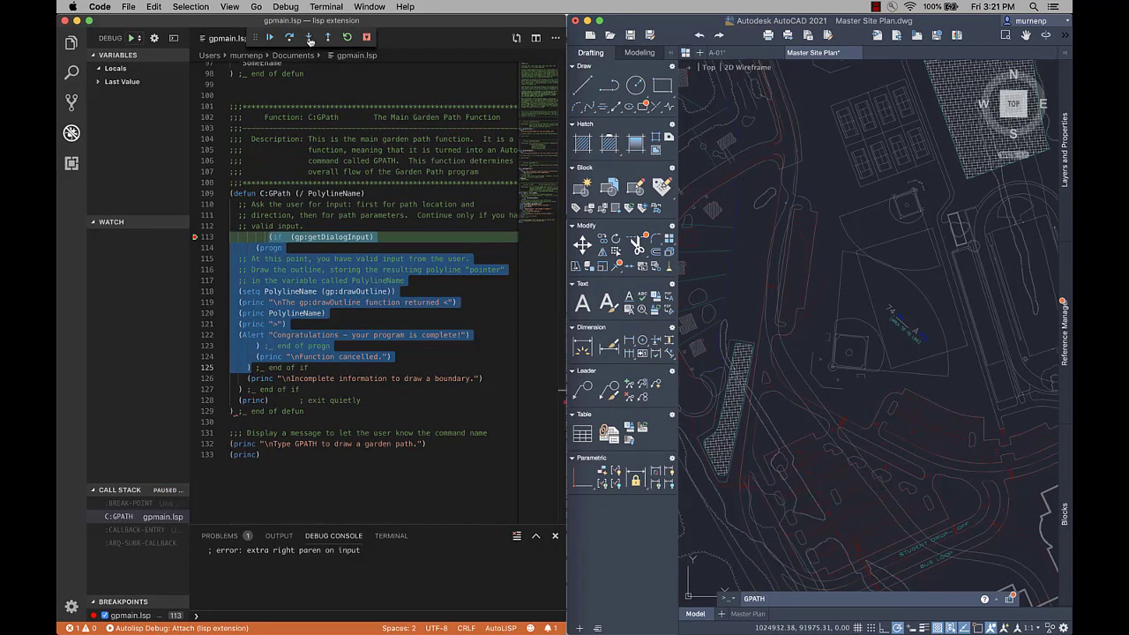
left_click(309, 40)
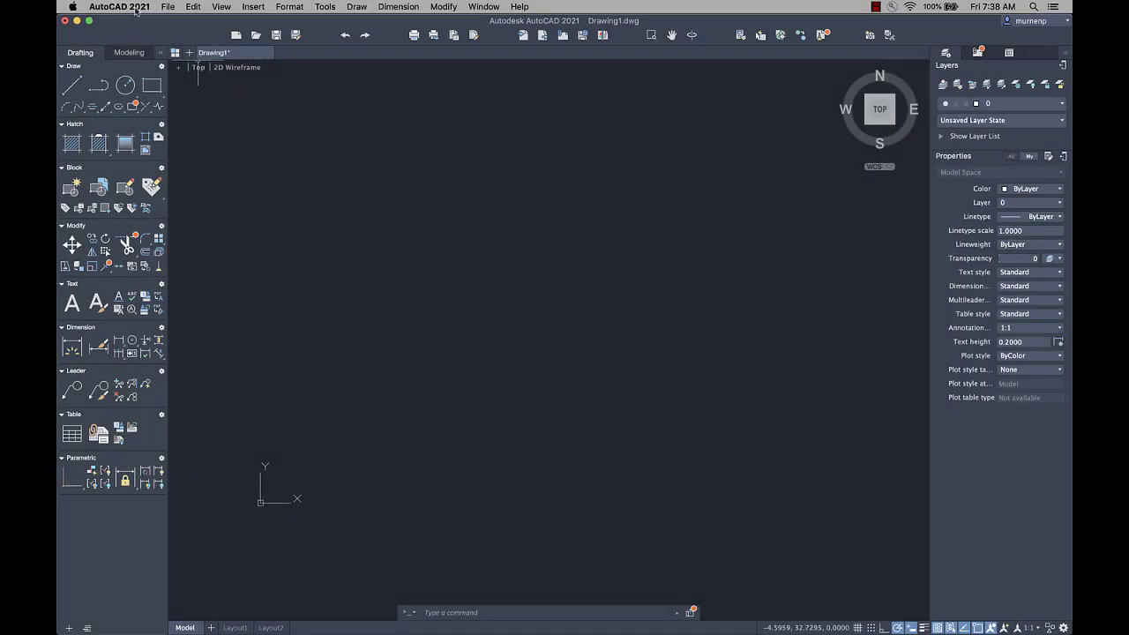
left_click(134, 8)
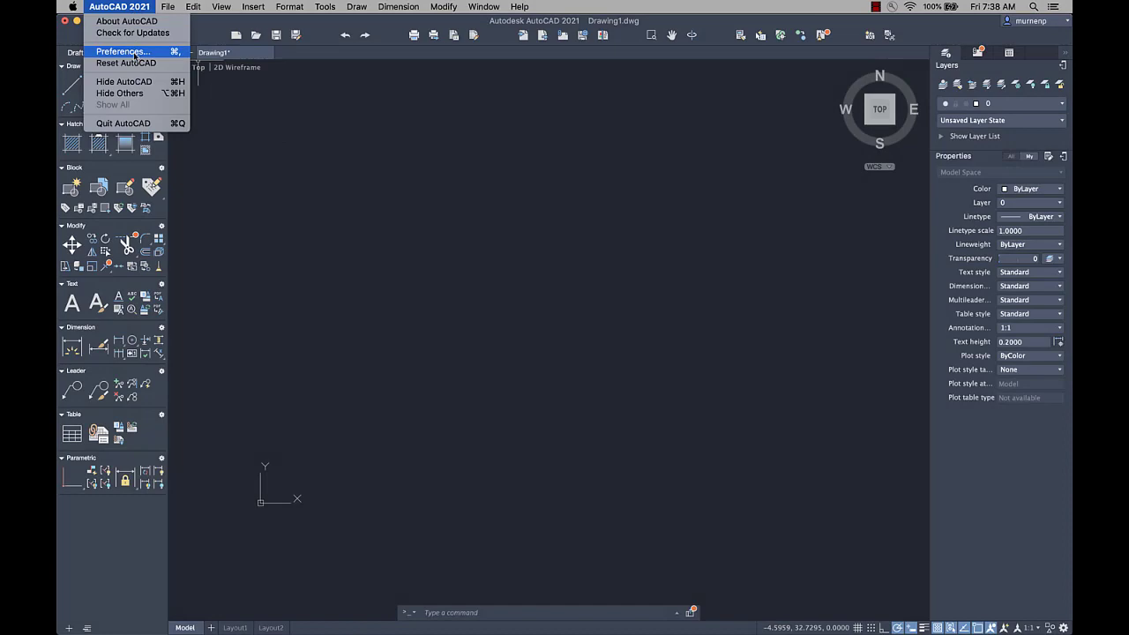
left_click(134, 52)
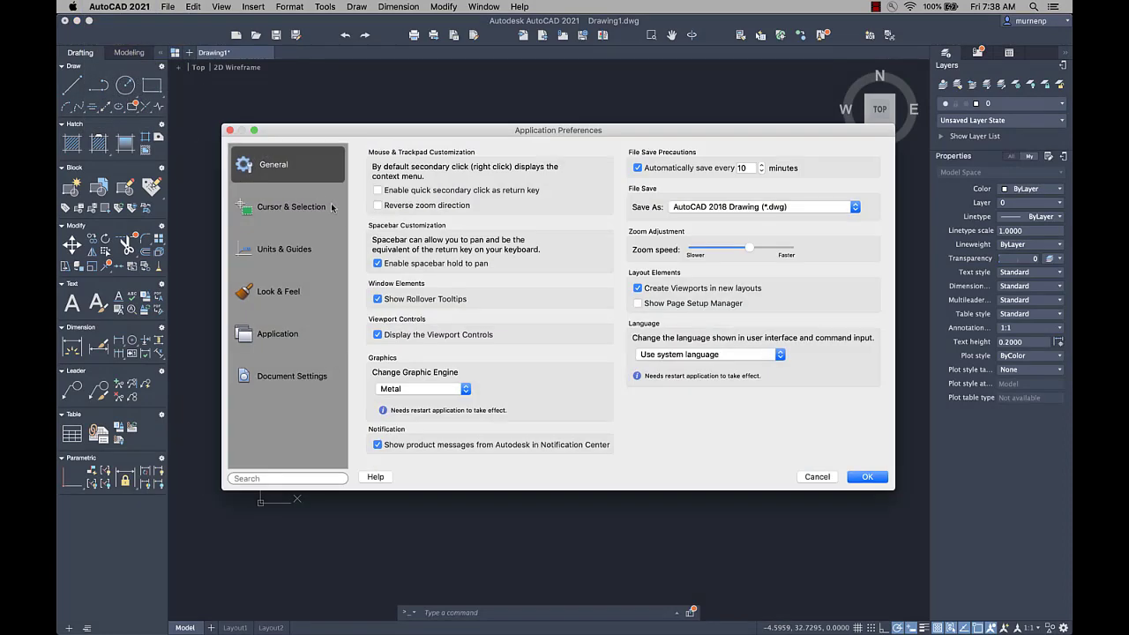
left_click(731, 354)
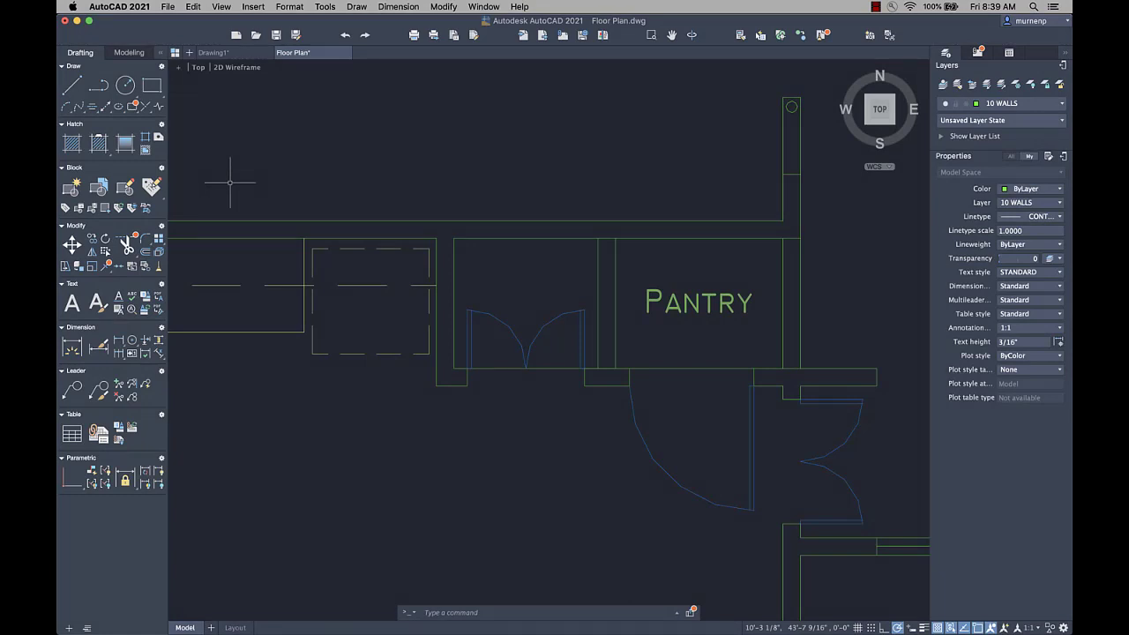
- Fence-trim the wall lines at both doorways beside the Pantry, then bring up TRIMEXTENDMODE
left_click(127, 245)
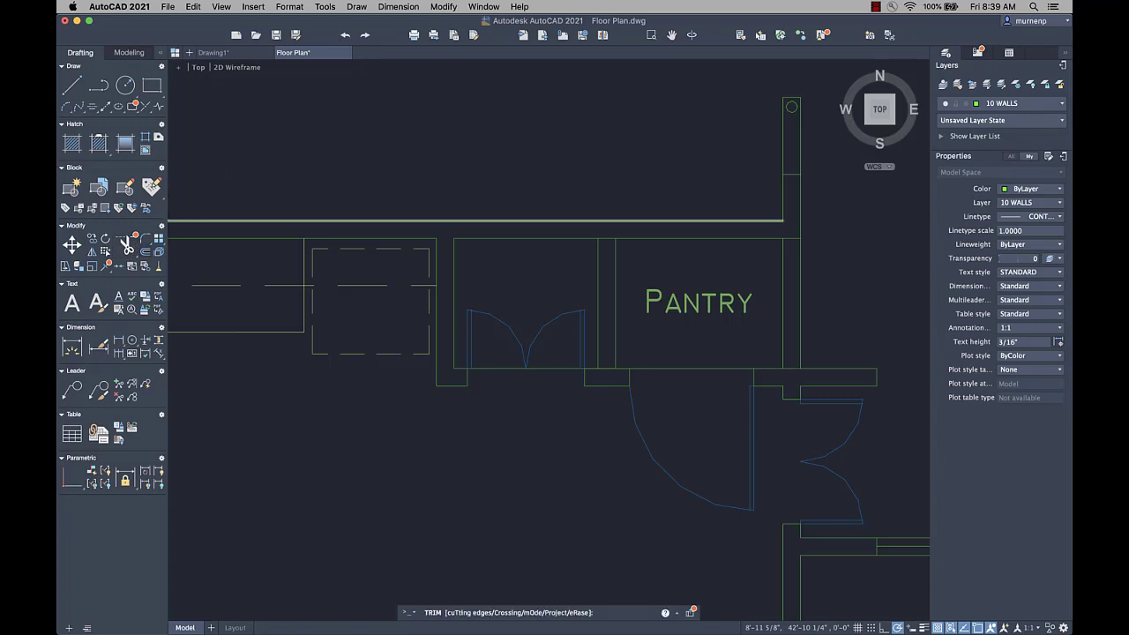
left_click_drag(604, 227, 609, 397)
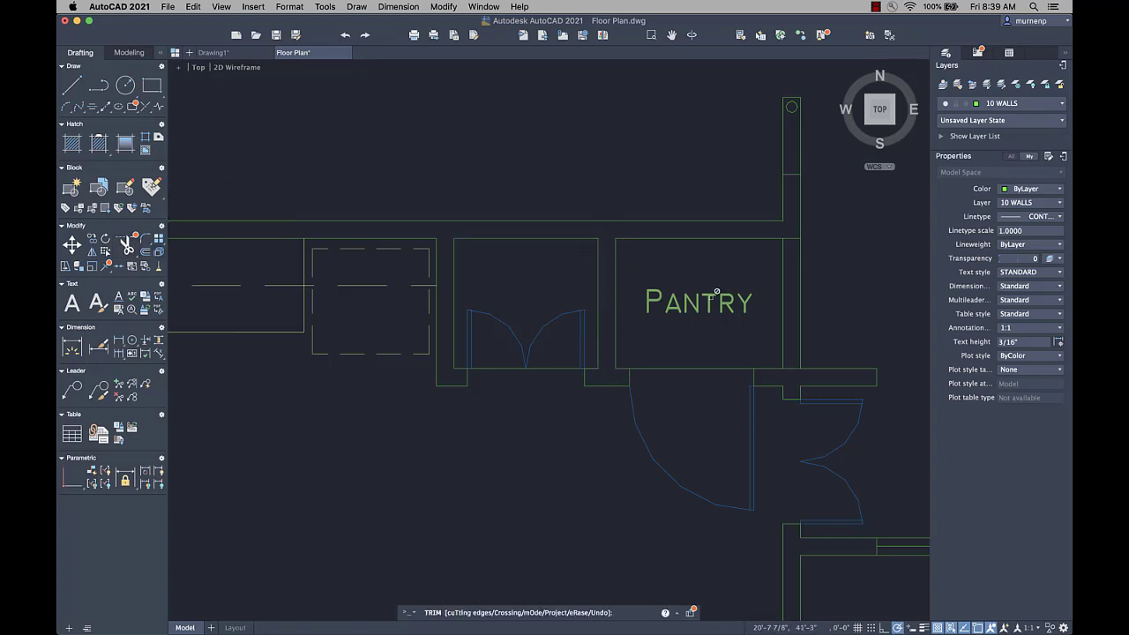
left_click_drag(792, 231, 792, 374)
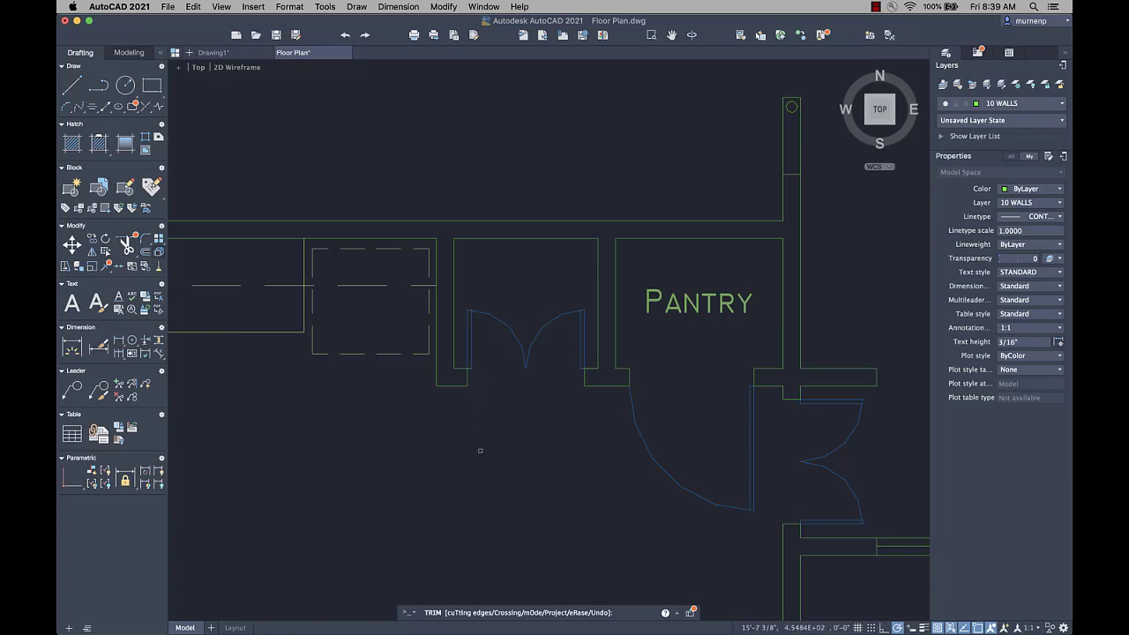
key("Return")
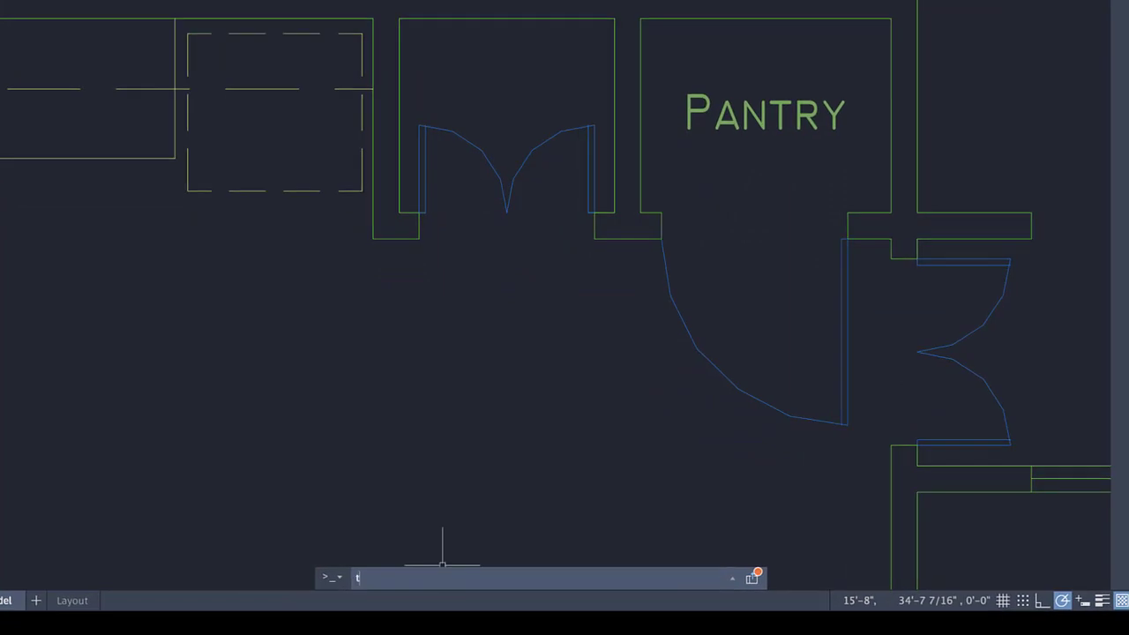
type("trimex")
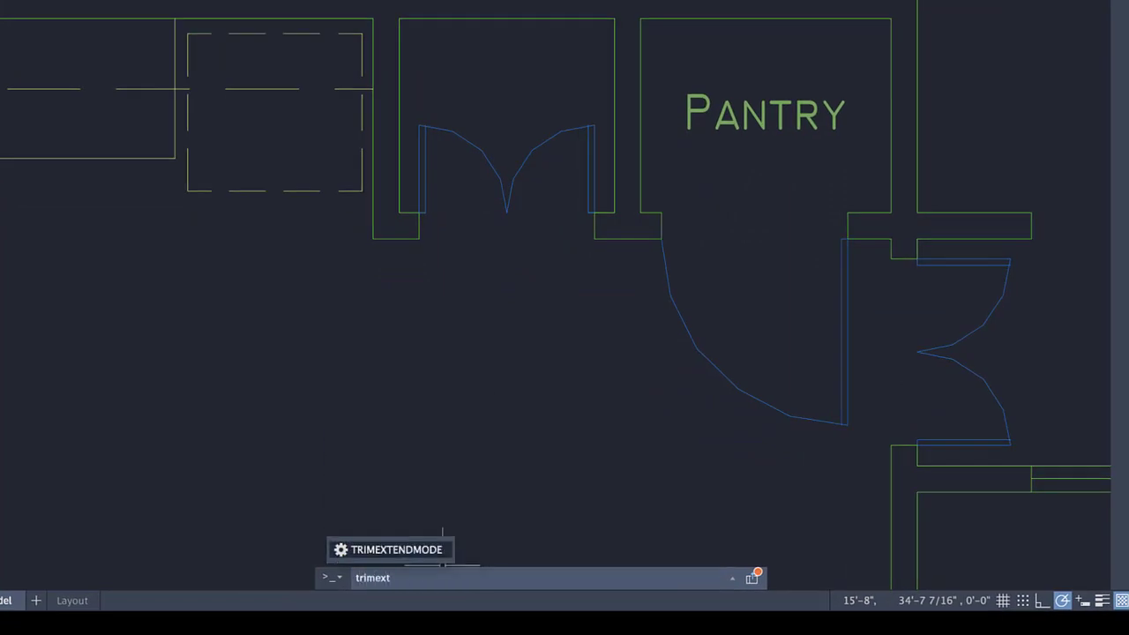
type("t")
key("Return")
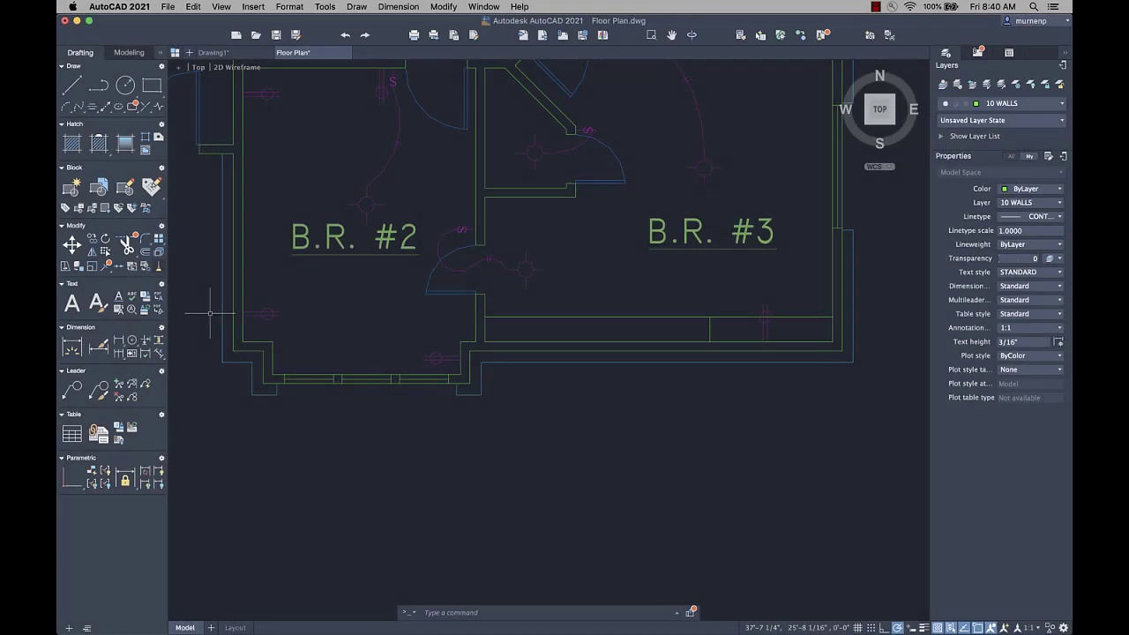
- Break the lower and upper wall lines under B.R. #3 at one point each with BREAKATPOINT
left_click(106, 266)
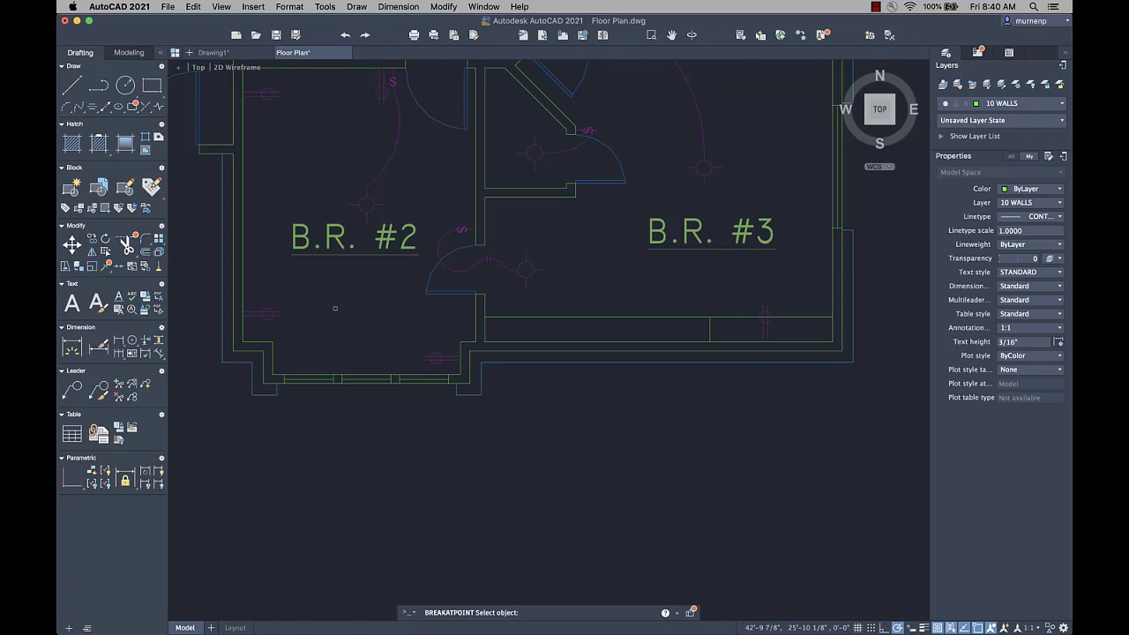
left_click(507, 341)
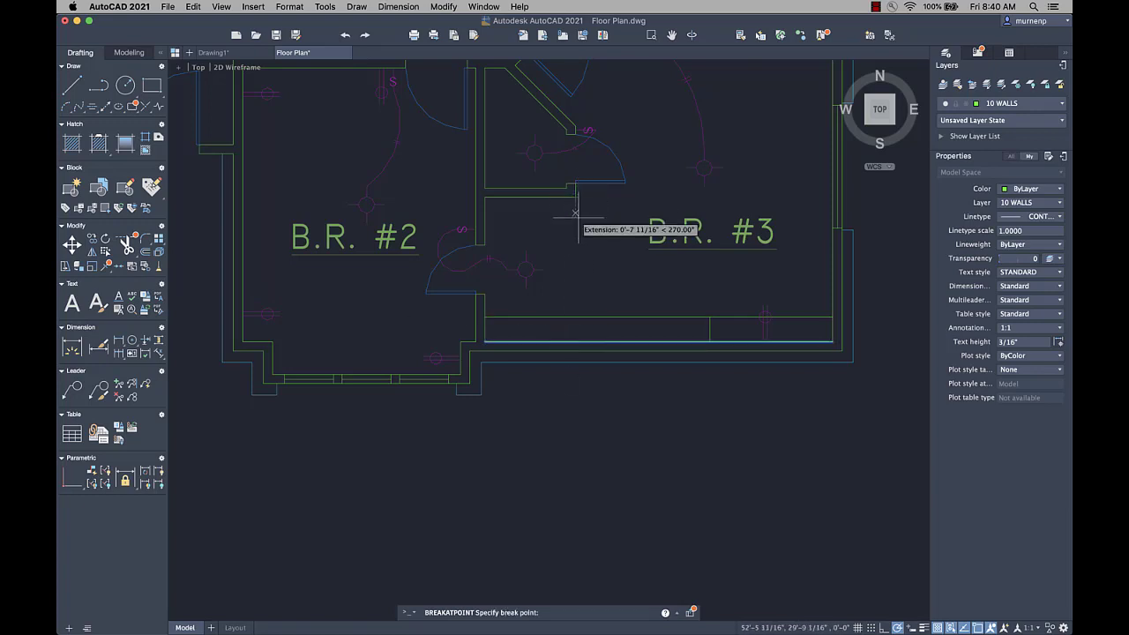
left_click(560, 341)
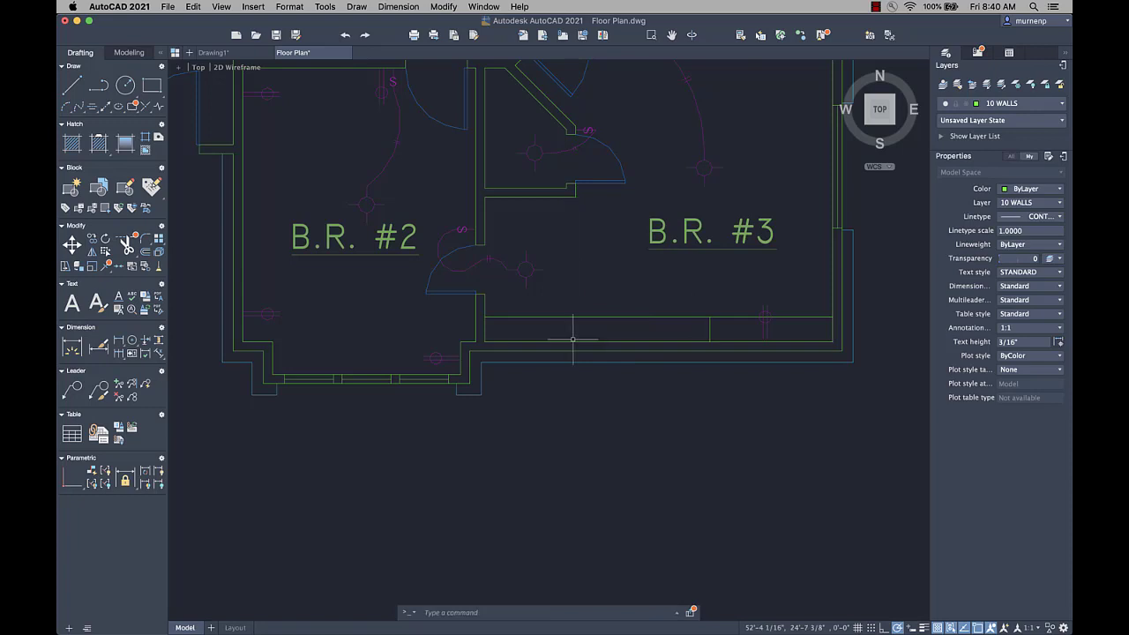
left_click(561, 341)
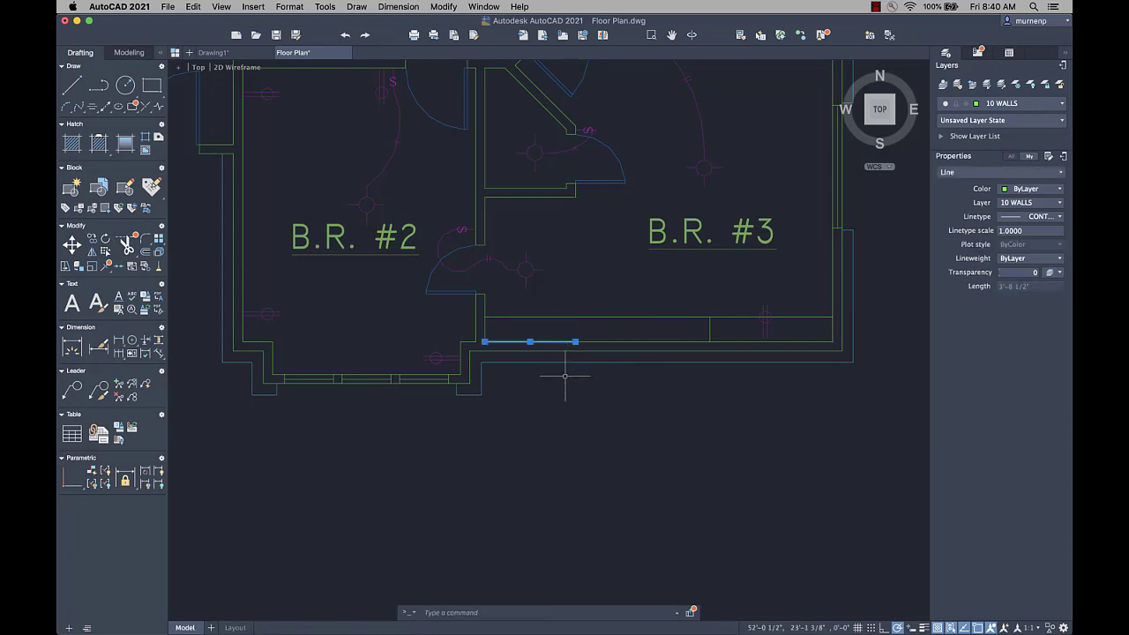
key("Return")
left_click(600, 316)
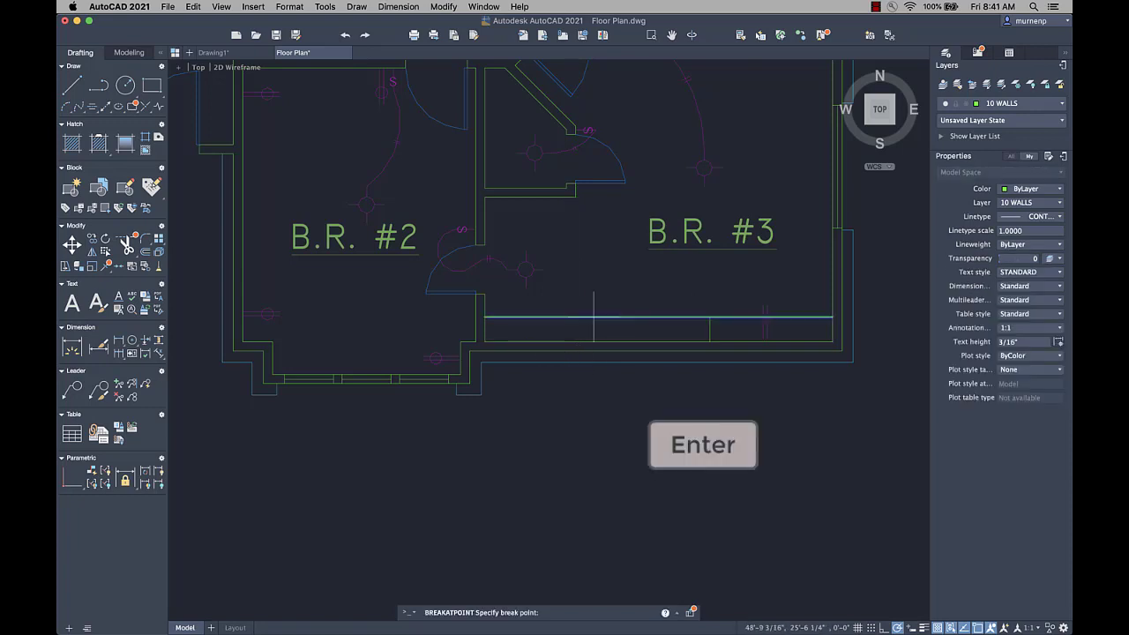
left_click(710, 316)
left_click(710, 316)
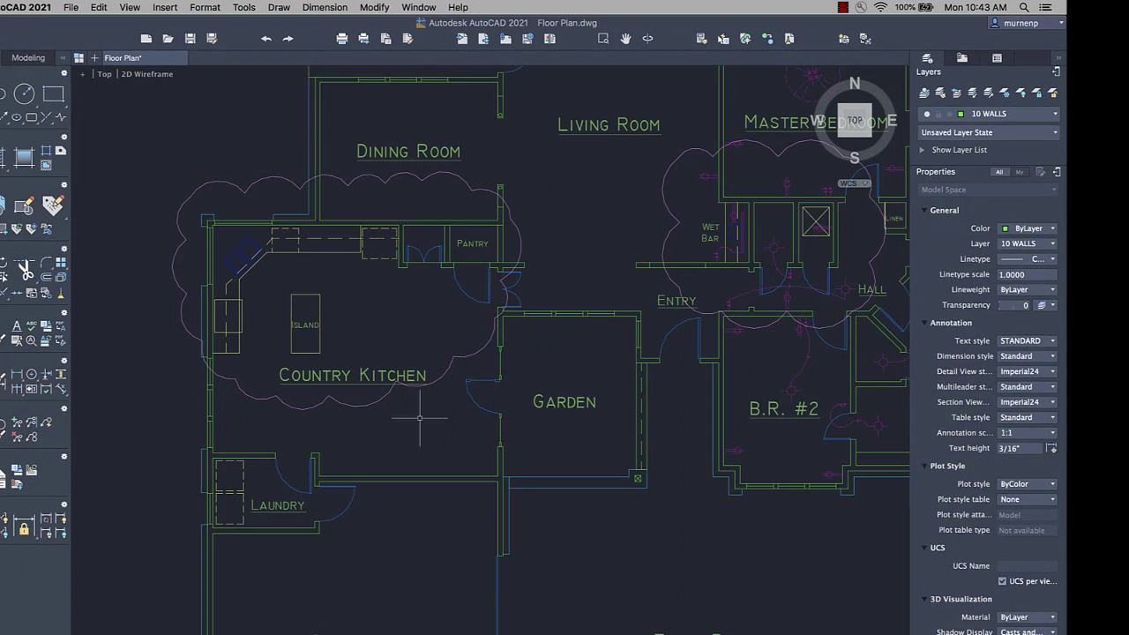
- Set the Country Kitchen revcloud's arc length to 8 with REVCLOUDPROPERTIES, then start REVCLOUDARCVARIANCE
left_click(382, 398)
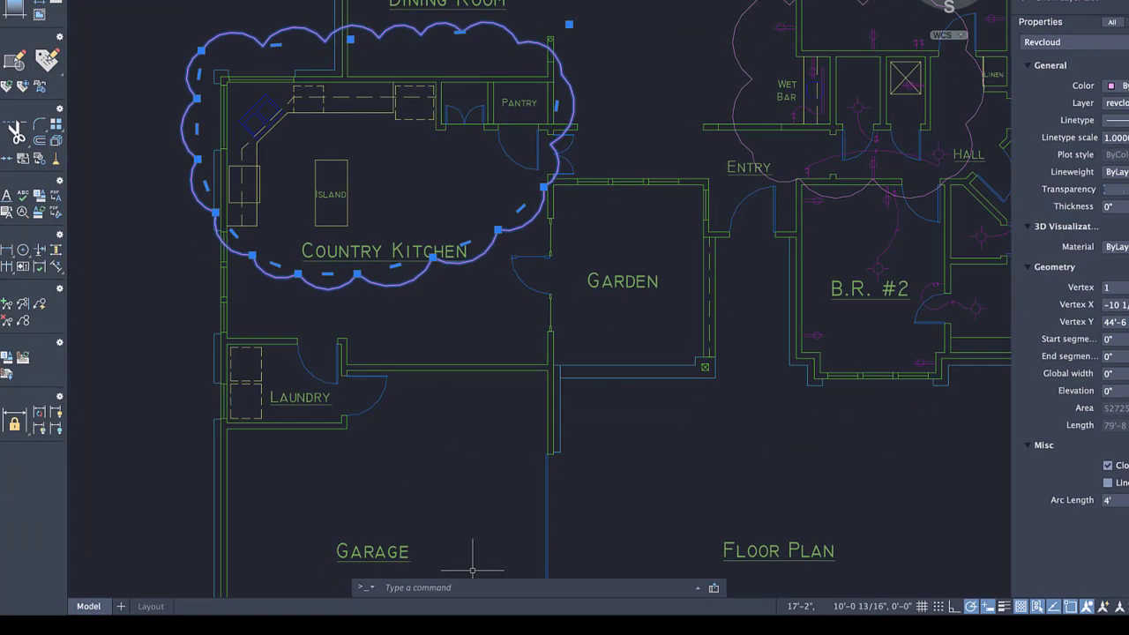
type("revcloud")
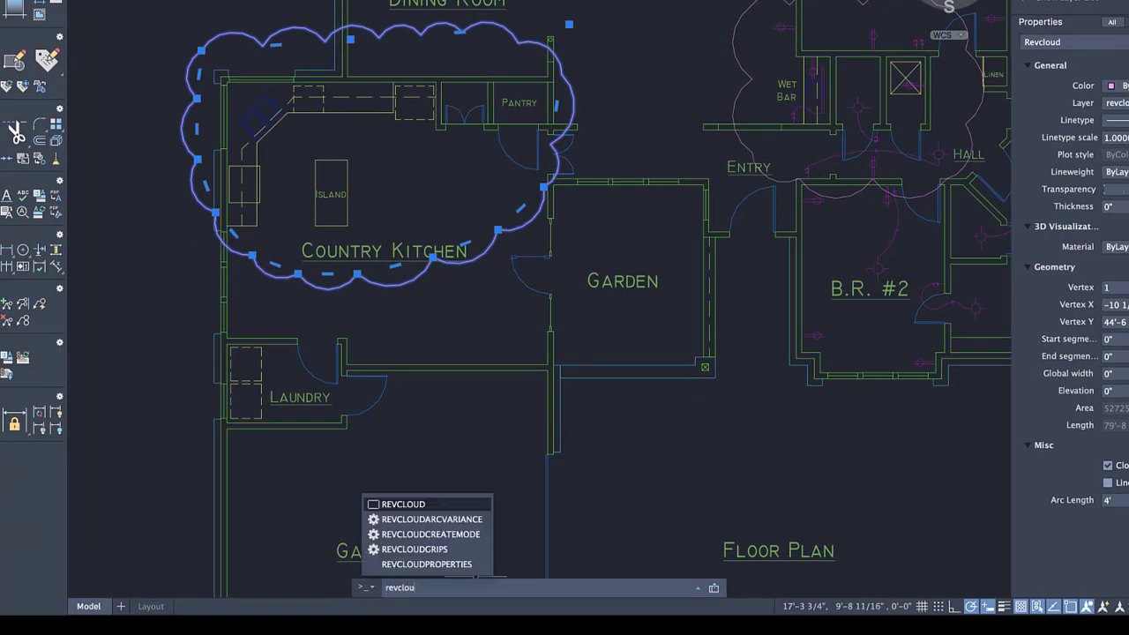
type("p")
key("Return")
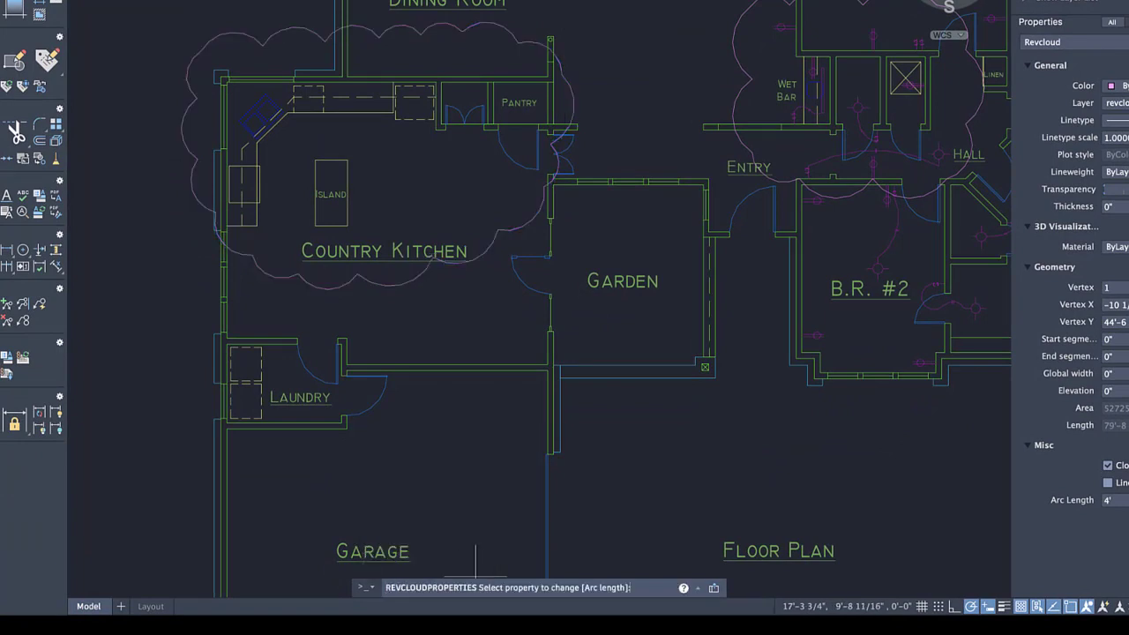
type("a")
key("Return")
type("8")
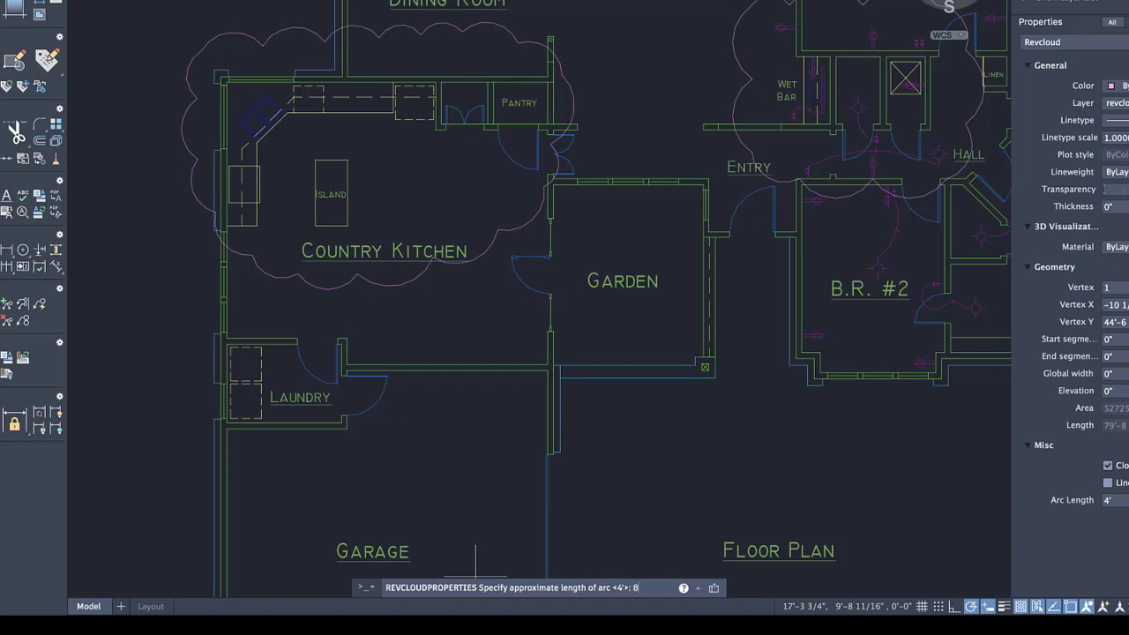
key("Return")
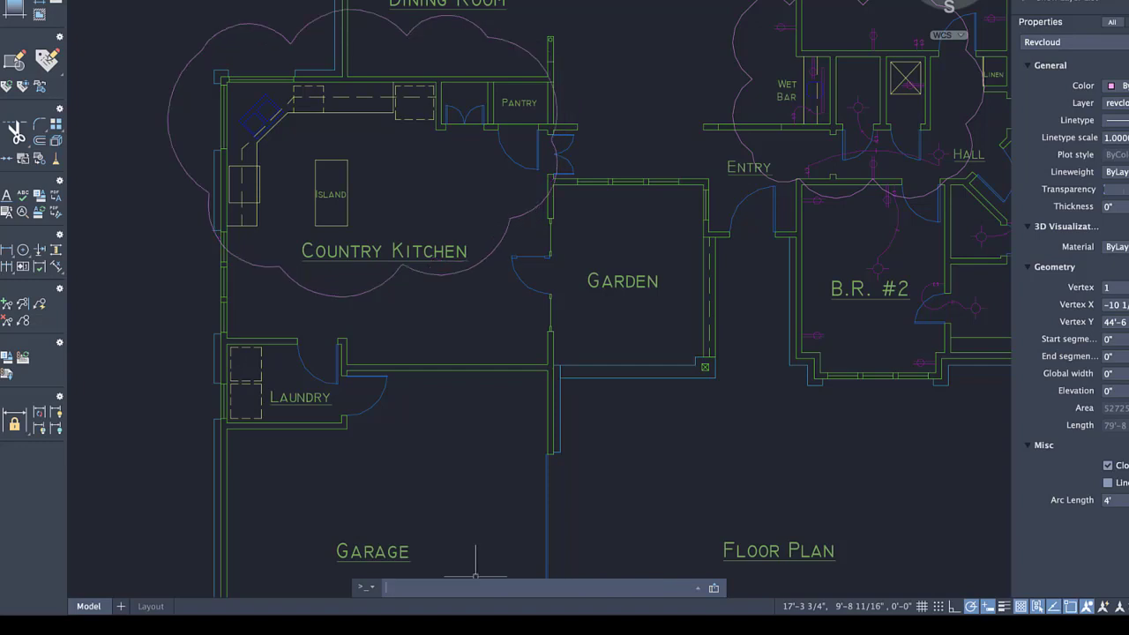
type("revcloud")
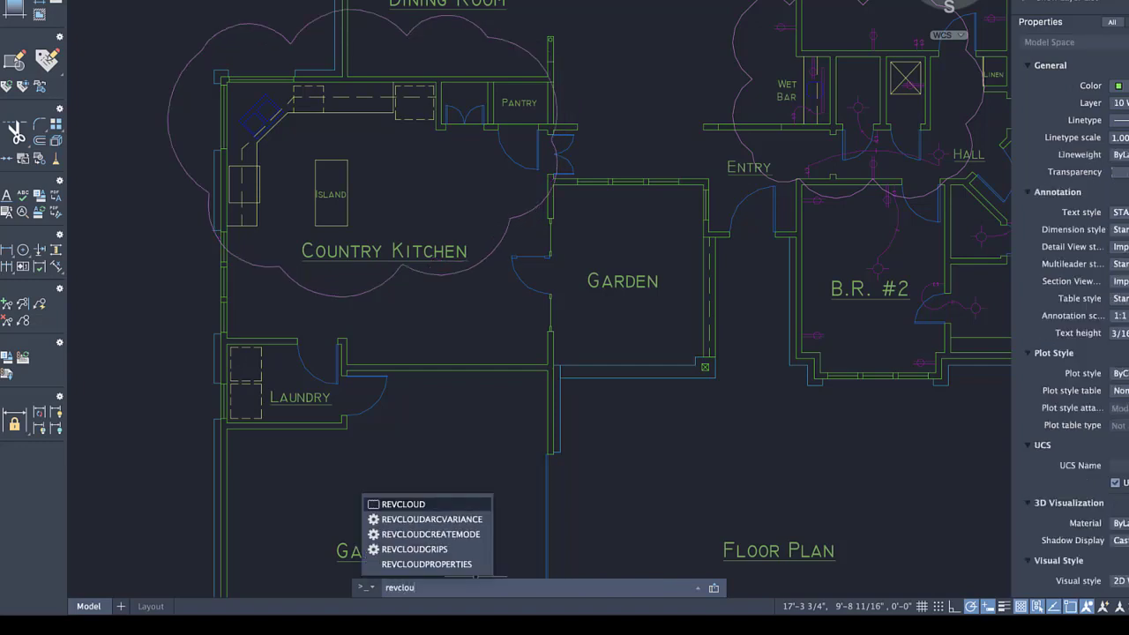
type("a")
key("Return")
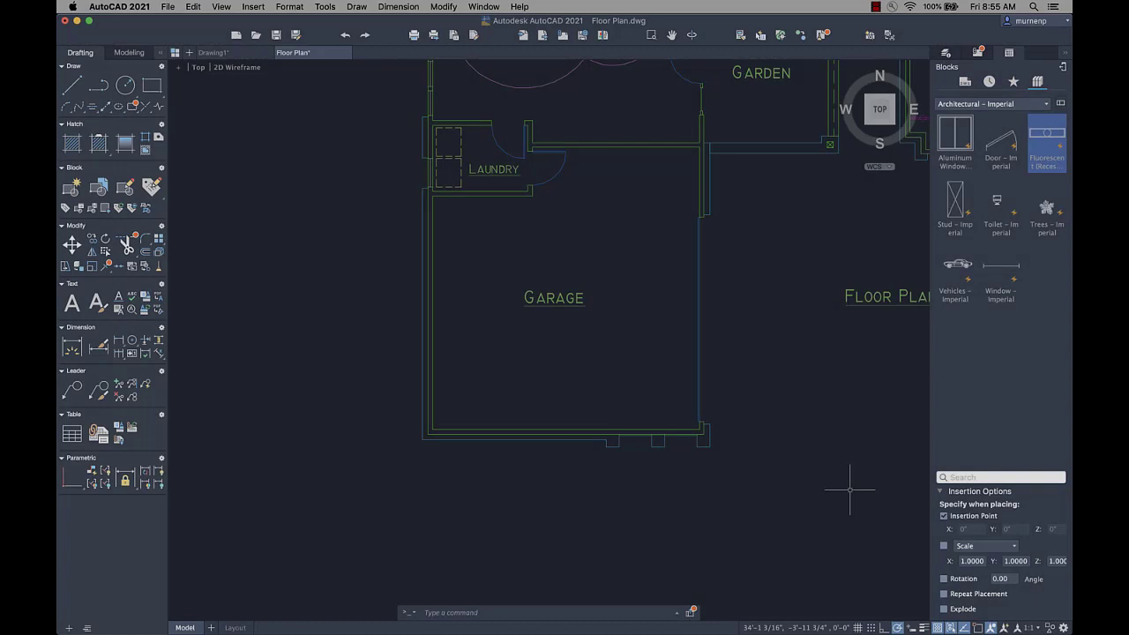
- Set block rotation to 90 and drag the Fluorescent light block into the Garage
double_click(999, 579)
type("90")
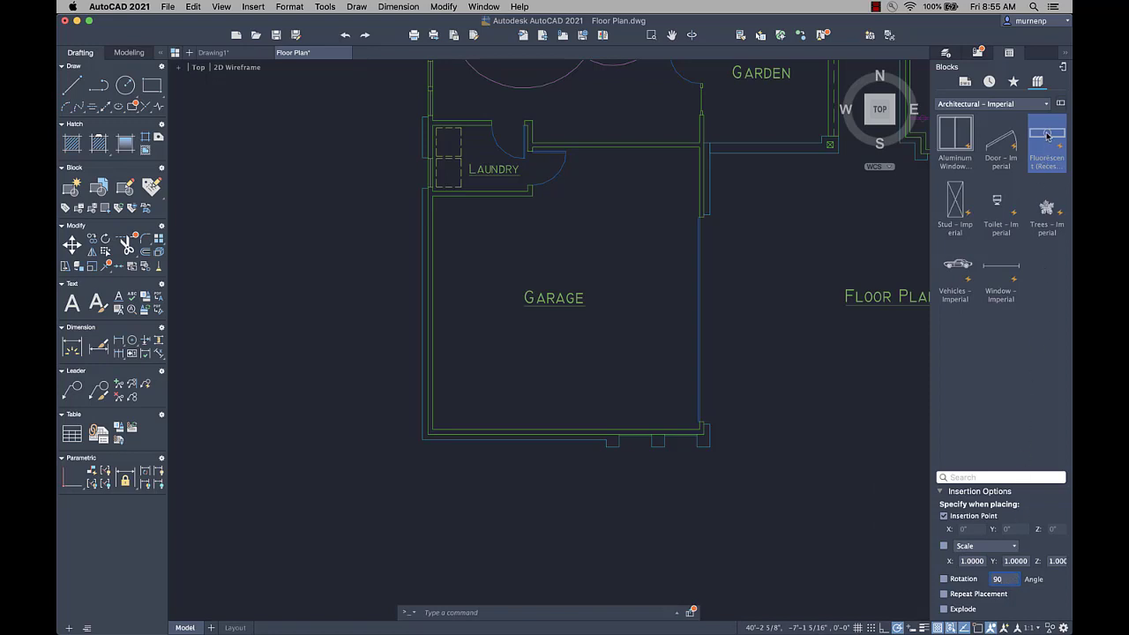
left_click_drag(1047, 134, 343, 273)
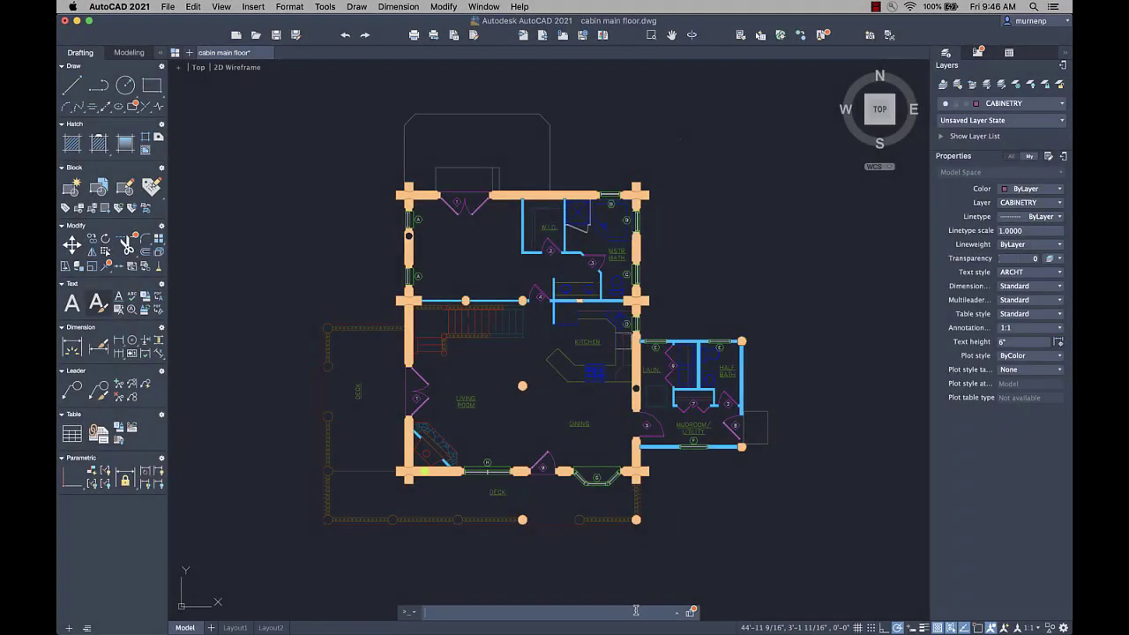
- Set TEXTLAYER to NOTES-TEXT so new text lands on that layer
type("textlayer")
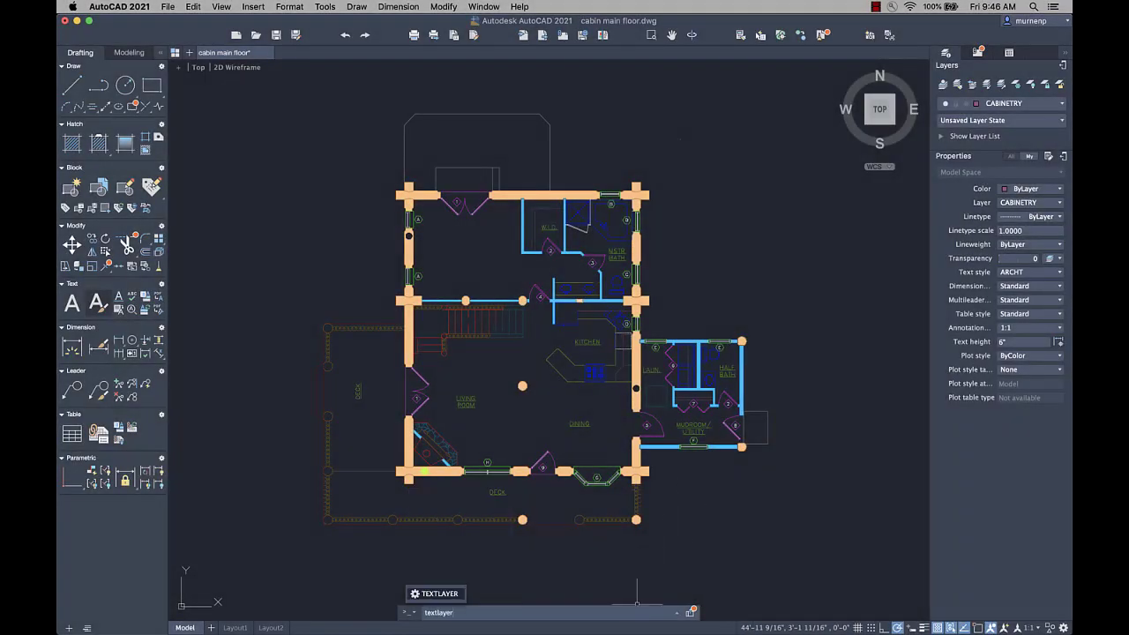
key("Return")
type("NOTES")
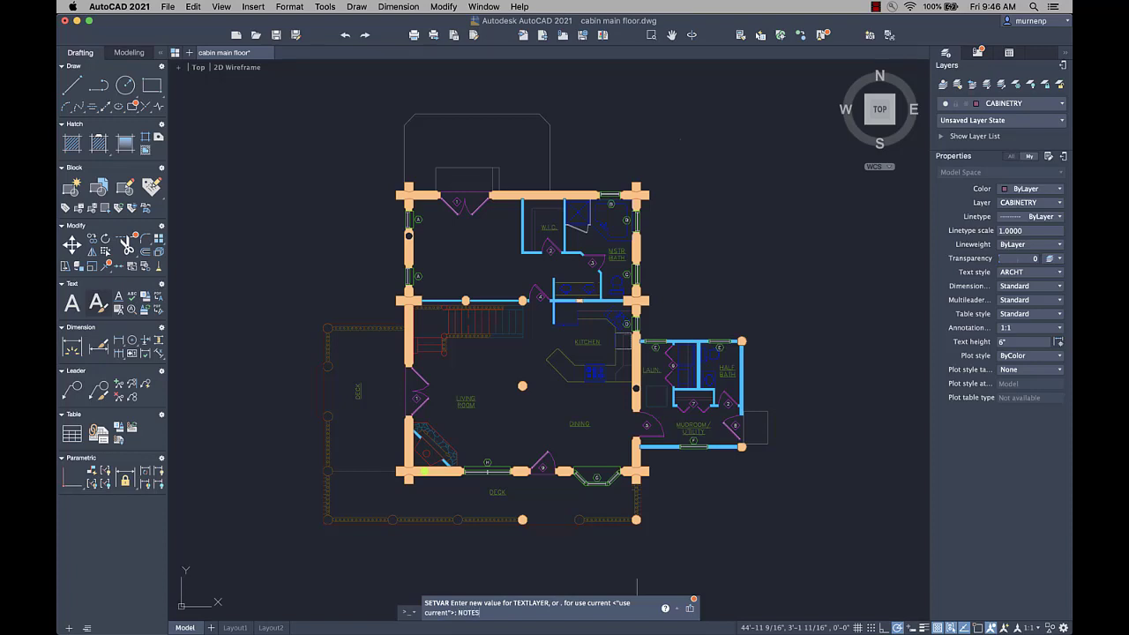
type("-TEXT")
key("Return")
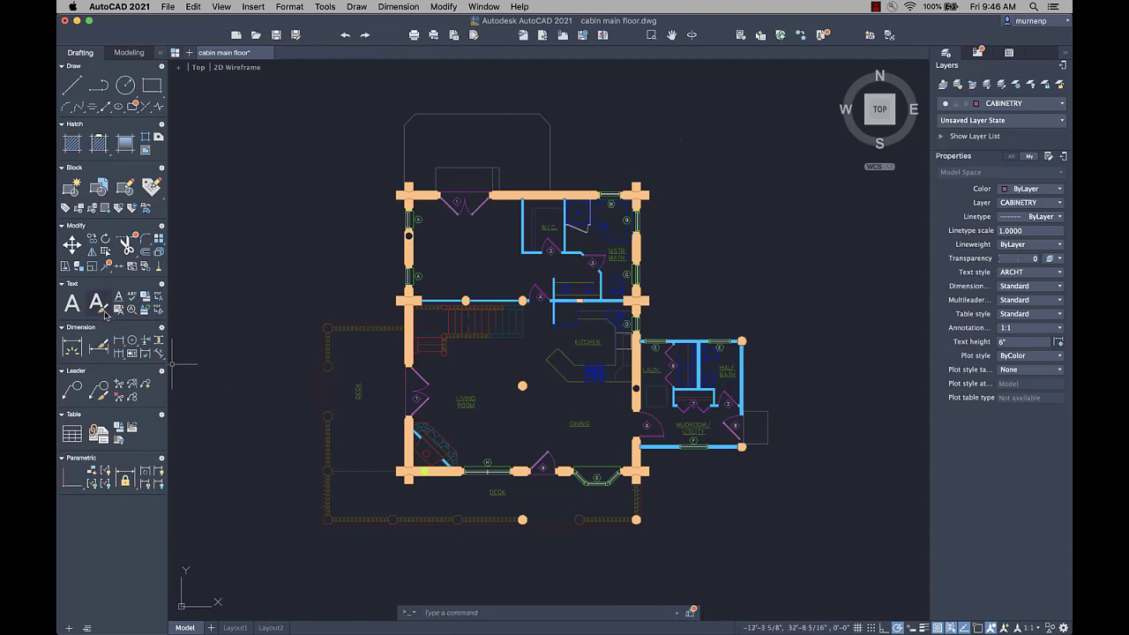
- Add a multiline PATIO label in a box above the cabin plan
left_click(78, 308)
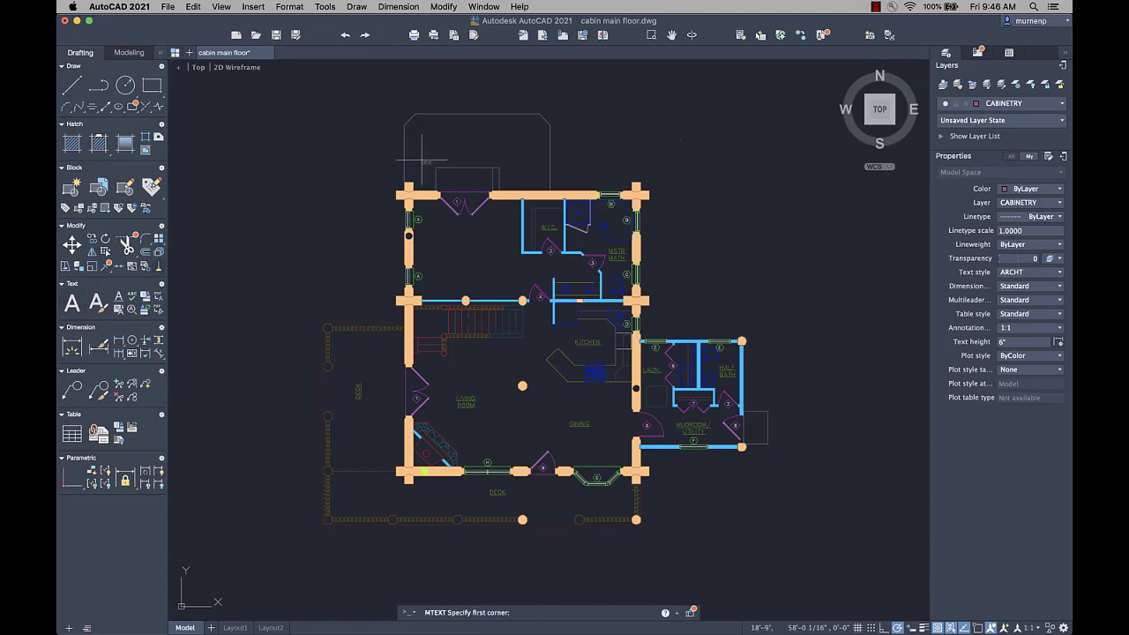
left_click(455, 145)
left_click(501, 158)
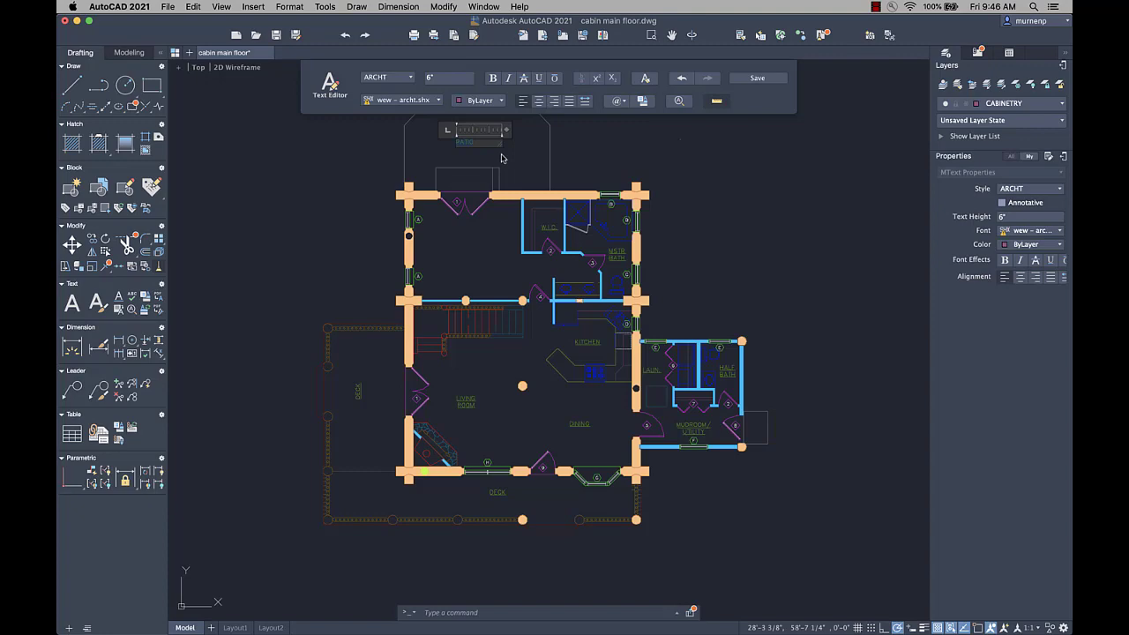
left_click(757, 78)
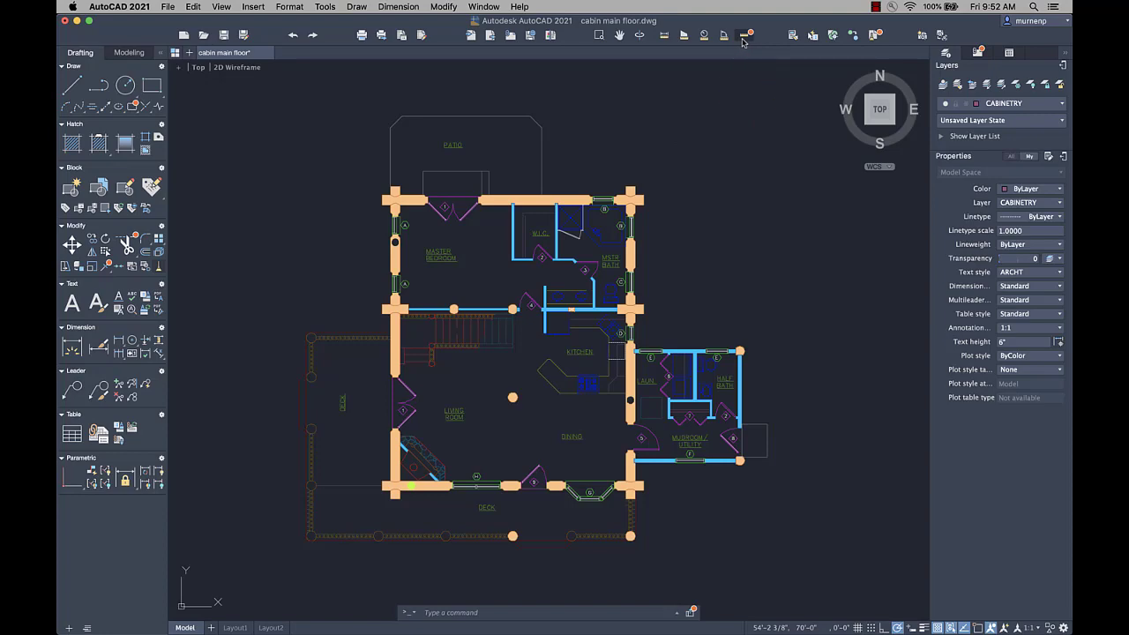
- Quick-measure the side deck (164.1305 sq ft) and front deck (199.5109 sq ft, 96'-3 7/16" perimeter)
left_click(743, 41)
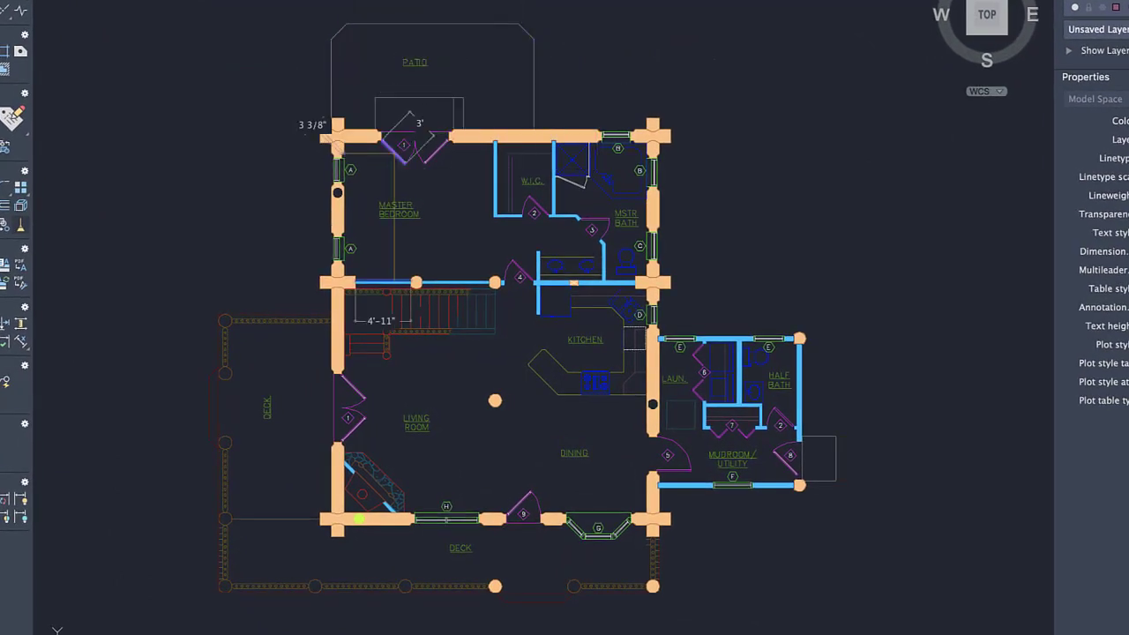
left_click(287, 357)
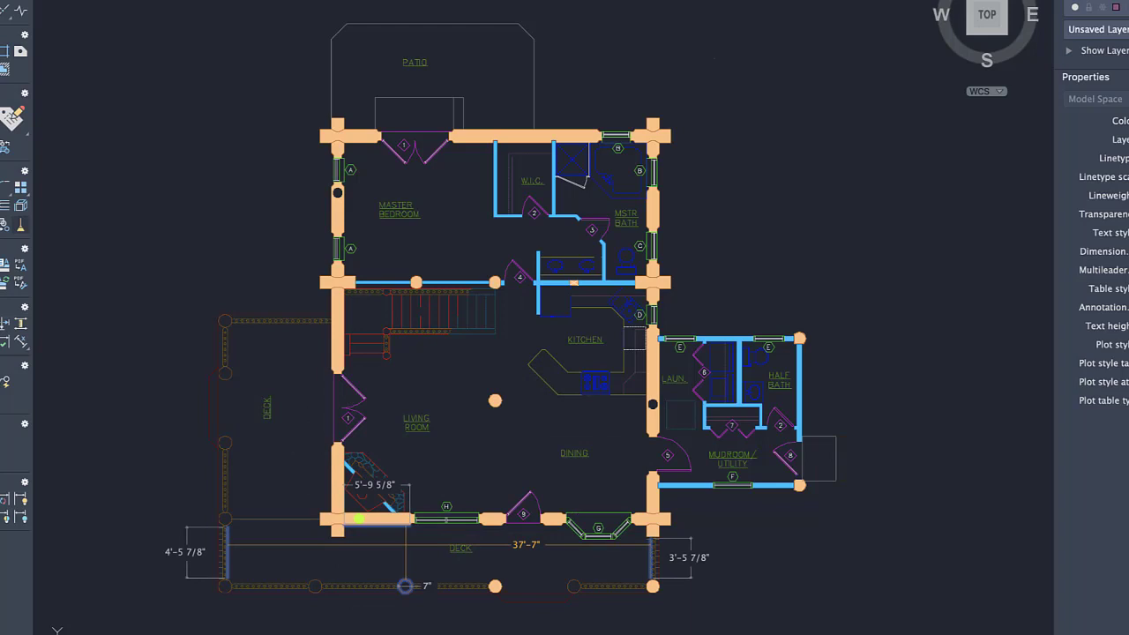
left_click(404, 556)
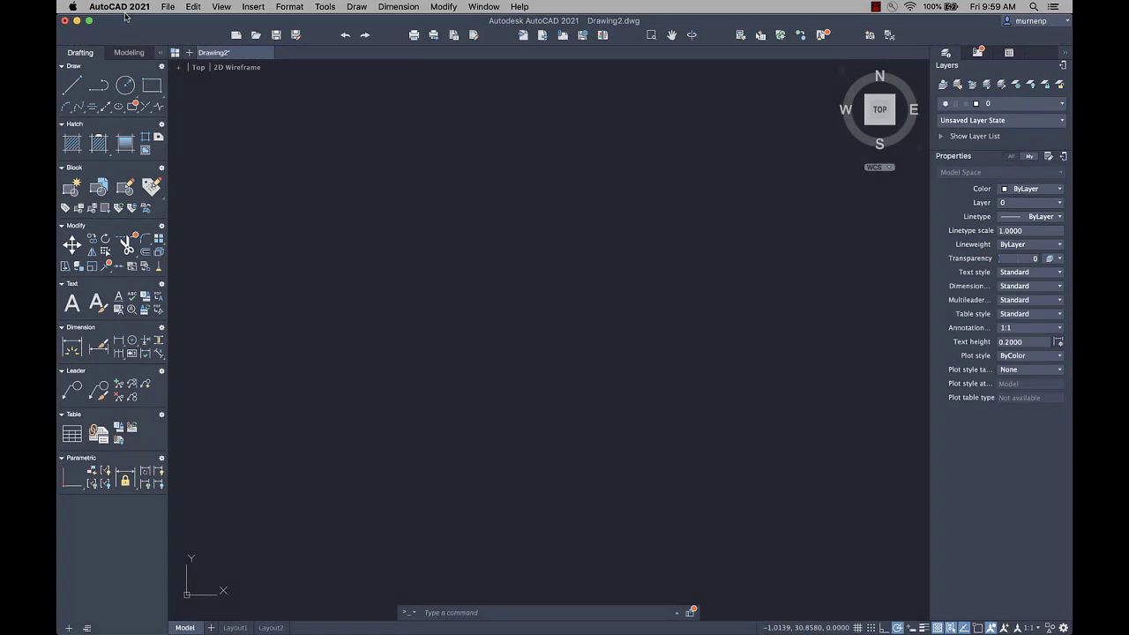
left_click(120, 9)
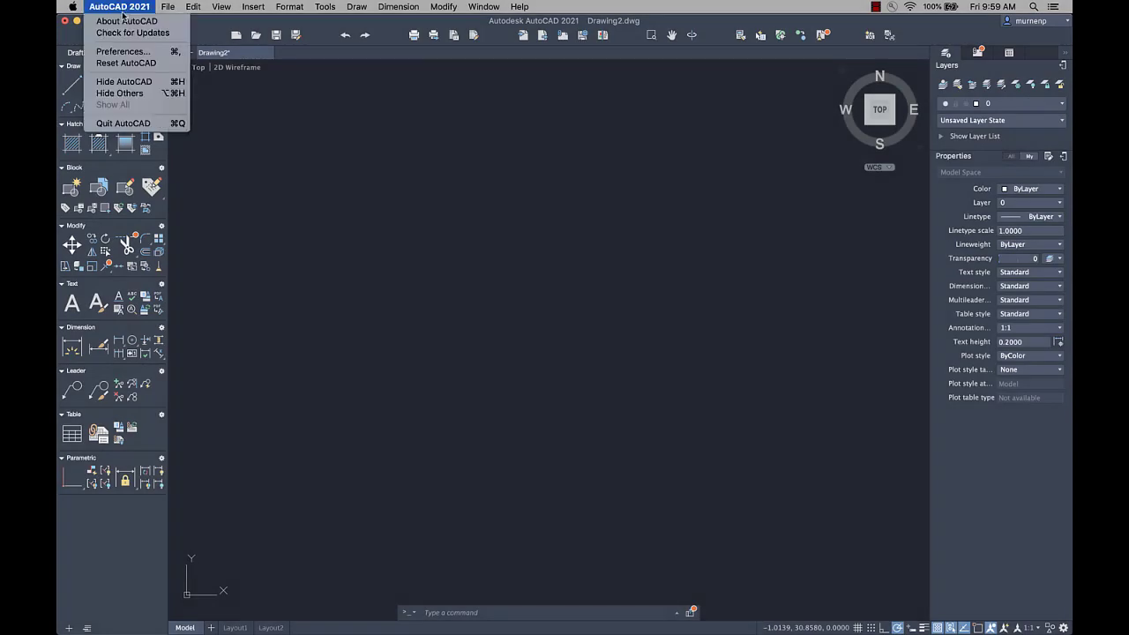
left_click(124, 52)
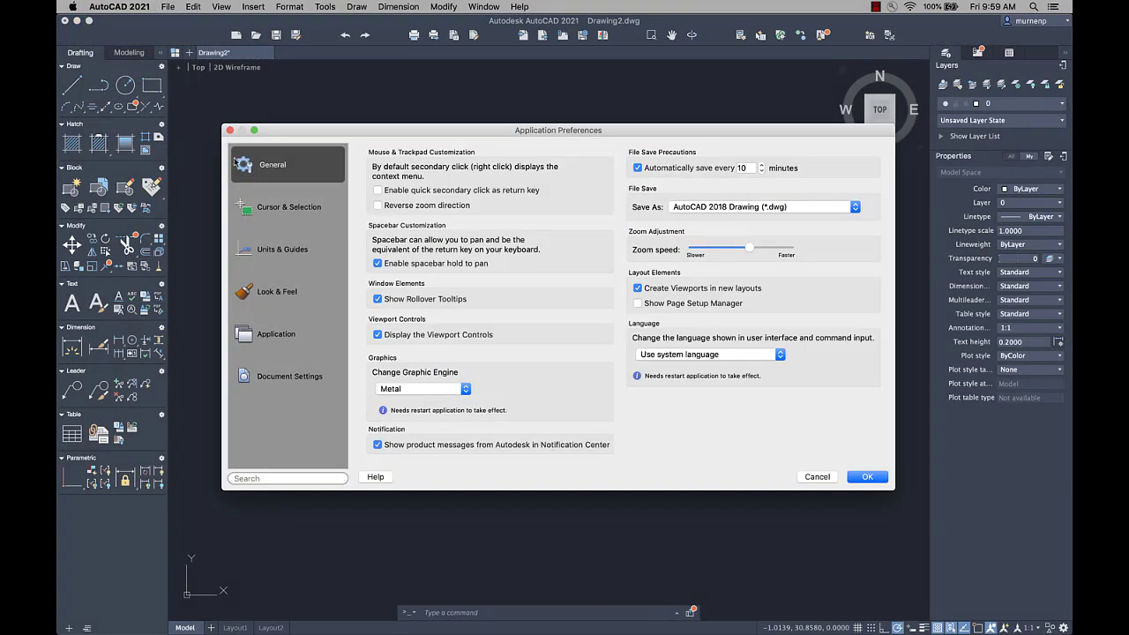
left_click(283, 208)
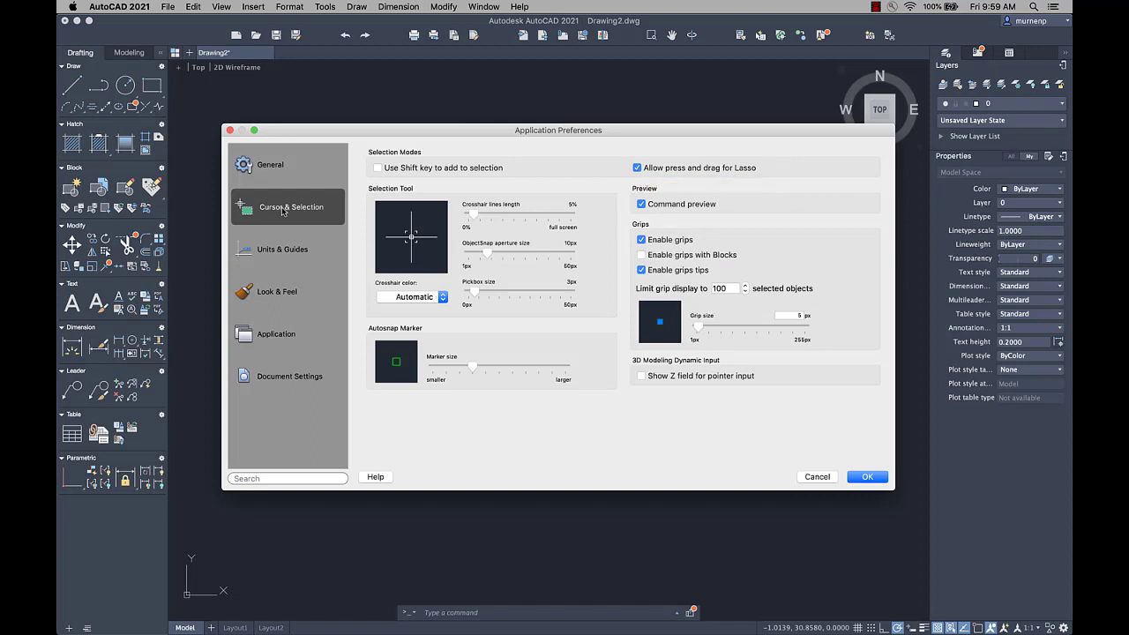
left_click(274, 295)
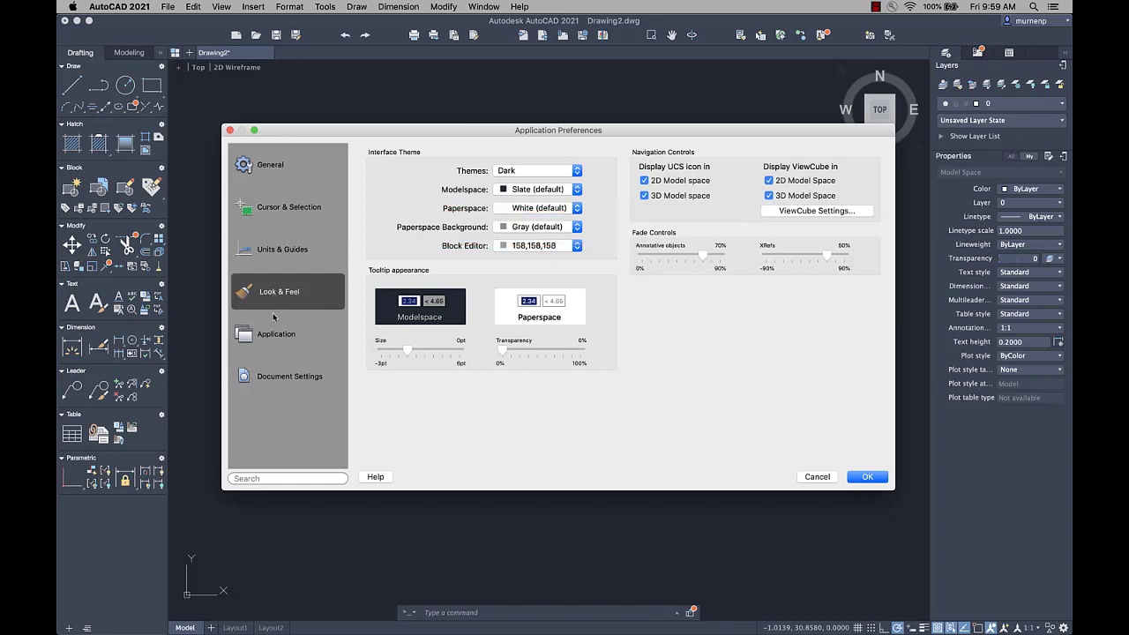
left_click(269, 333)
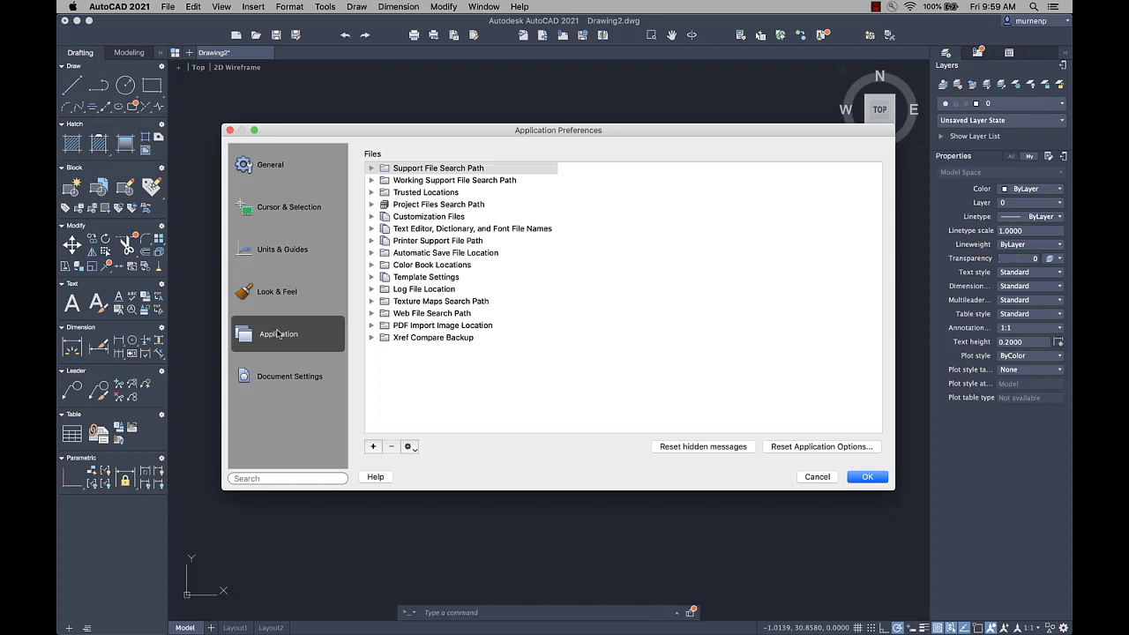
left_click(420, 194)
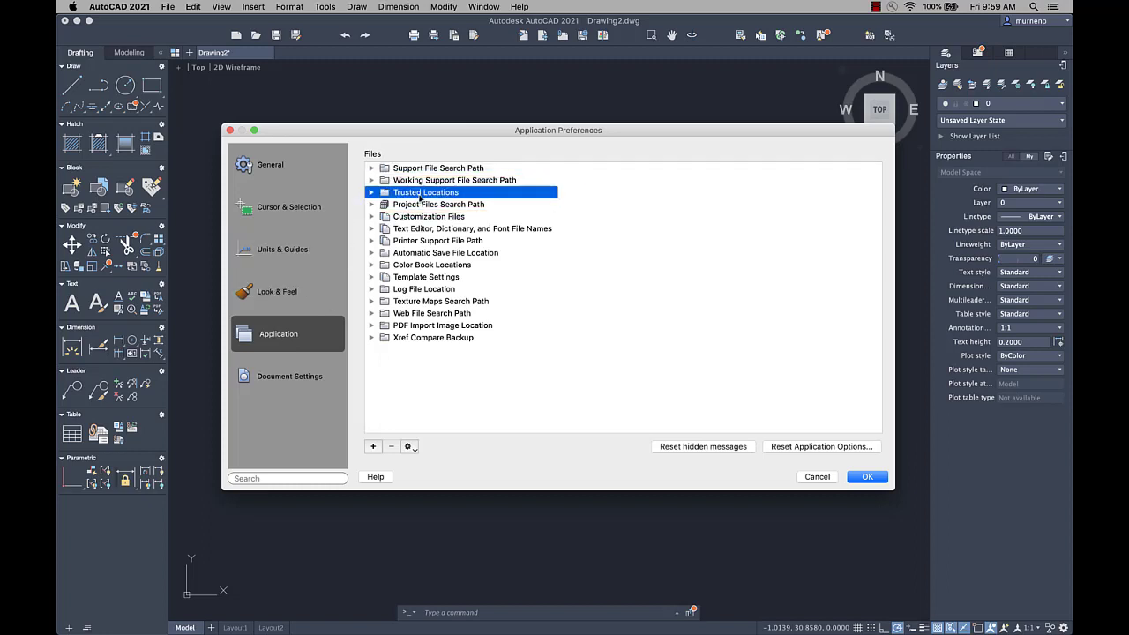
key("Escape")
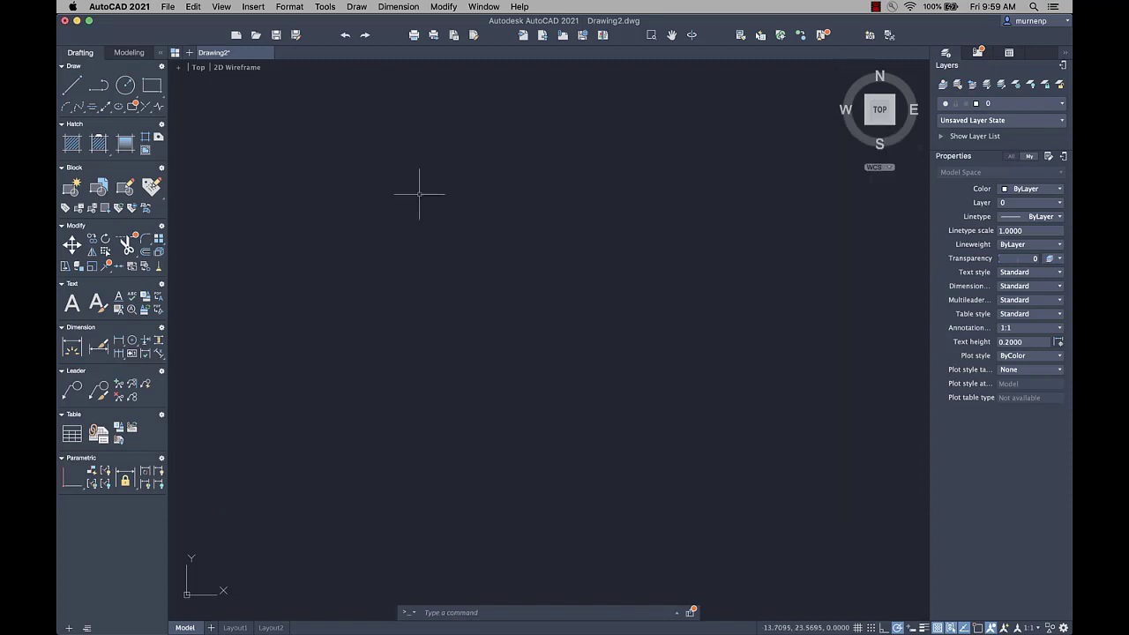
- Show the AutoCAD Help menu's list of options from the menu bar
left_click(519, 7)
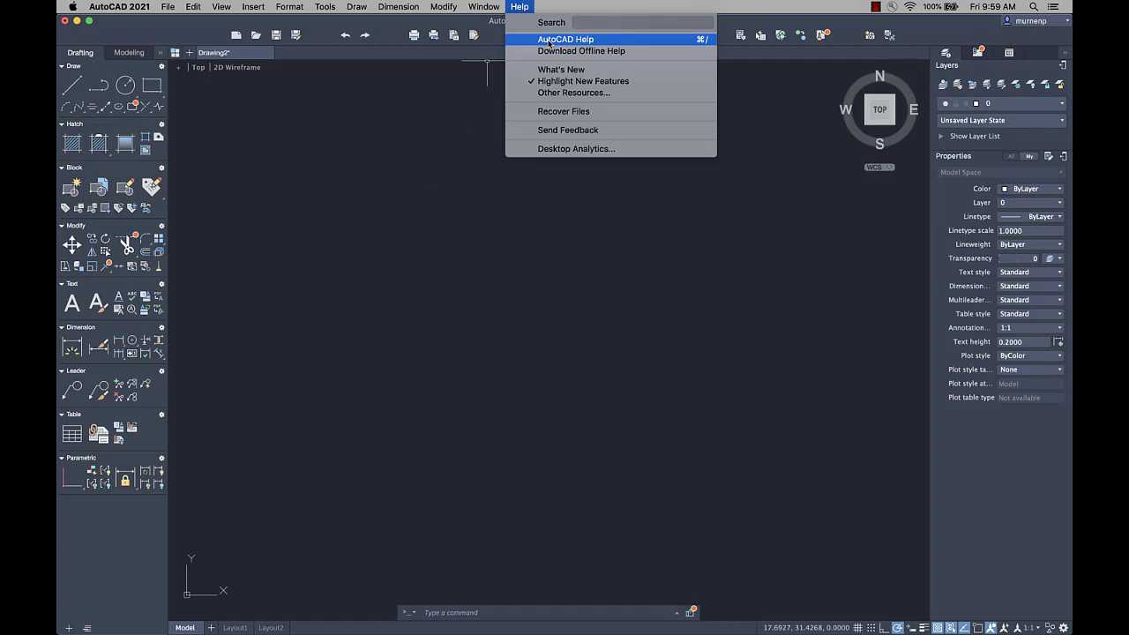